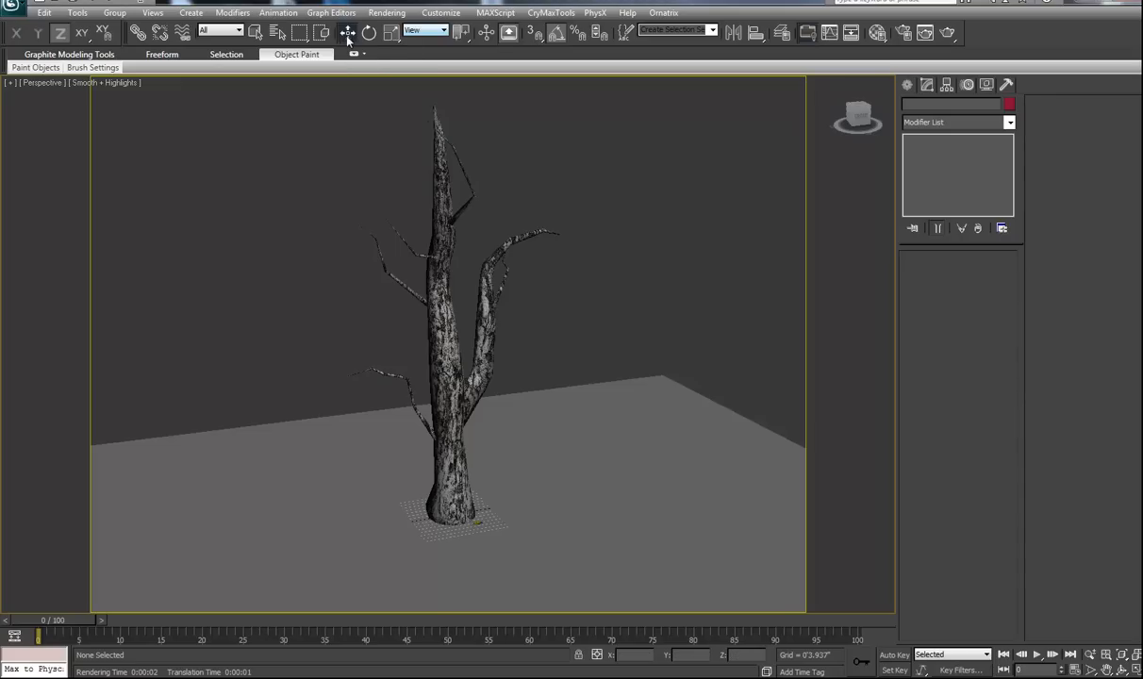
Examine the textured tree model's trunk and branches from different angles.
{"action": "left_click_drag", "start_coordinate": [366, 144], "coordinate": [545, 326]}
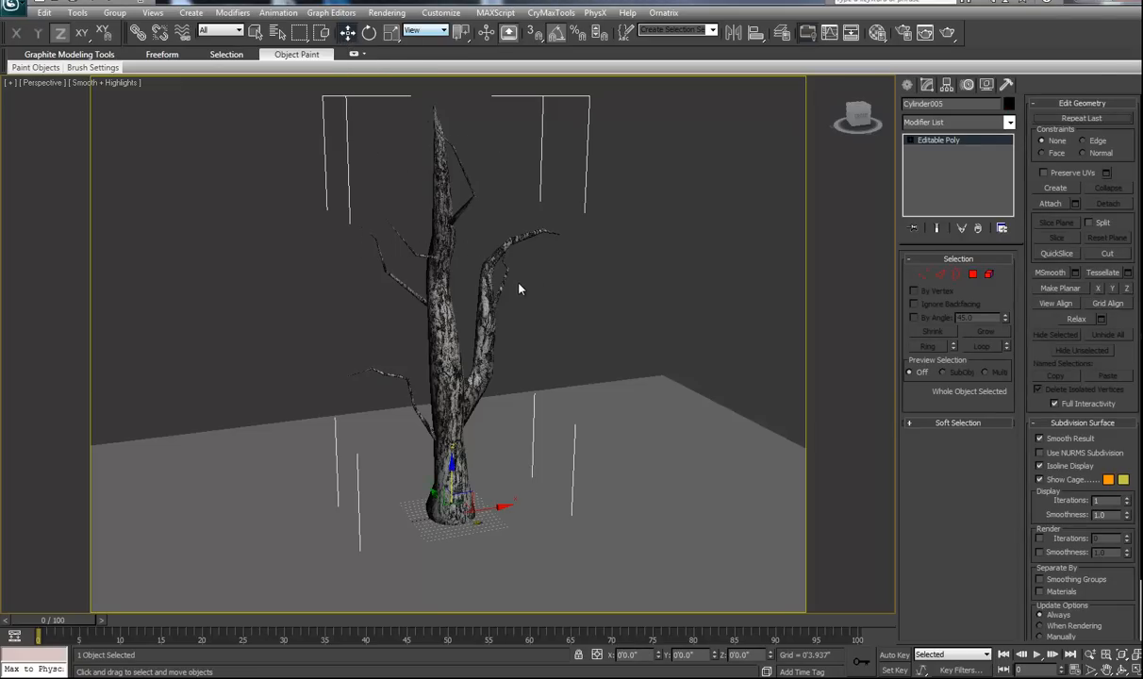
{"action": "key", "text": "e"}
{"action": "left_click_drag", "start_coordinate": [434, 272], "coordinate": [409, 295]}
{"action": "key", "text": "F3"}
{"action": "key", "text": "F3"}
{"action": "middle_click_drag", "start_coordinate": [410, 351], "coordinate": [407, 259]}
{"action": "left_click", "coordinate": [347, 32]}
Examine the yellow leaf mesh on the ground beside the trunk up close.
{"action": "scroll", "coordinate": [437, 424], "scroll_direction": "up", "scroll_amount": 5}
{"action": "middle_click_drag", "start_coordinate": [491, 519], "coordinate": [470, 376]}
{"action": "scroll", "coordinate": [498, 422], "scroll_direction": "up", "scroll_amount": 2}
{"action": "scroll", "coordinate": [472, 383], "scroll_direction": "down", "scroll_amount": 2}
{"action": "scroll", "coordinate": [466, 383], "scroll_direction": "up", "scroll_amount": 5}
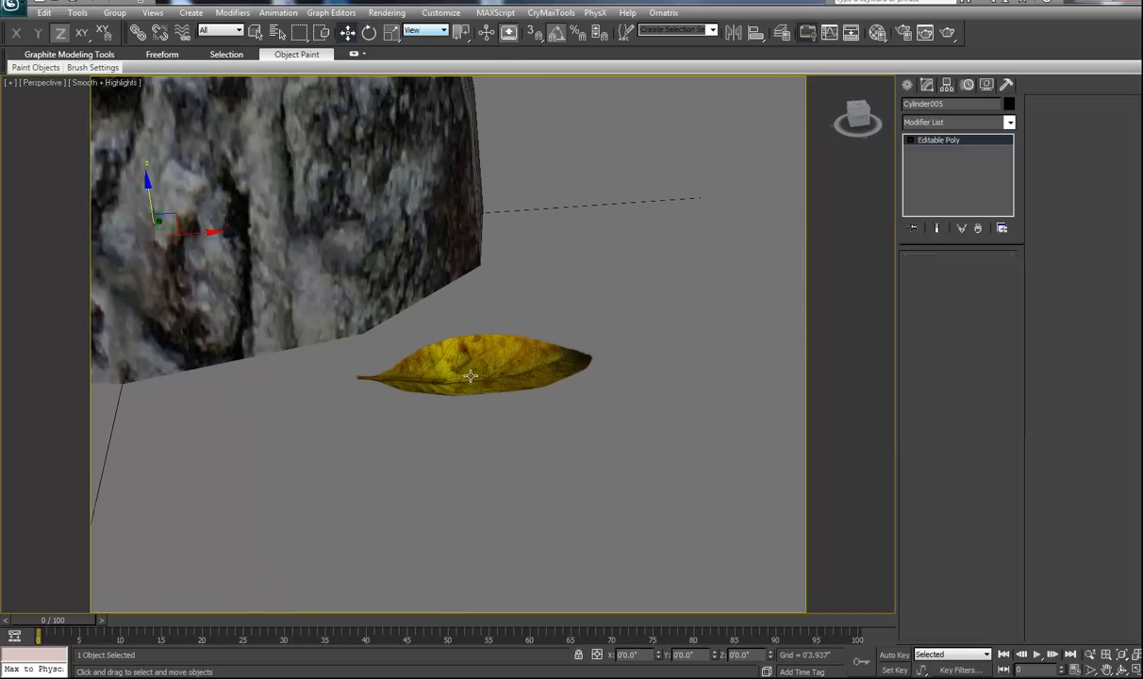
{"action": "left_click", "coordinate": [470, 376]}
{"action": "key", "text": "F3"}
{"action": "key", "text": "F3"}
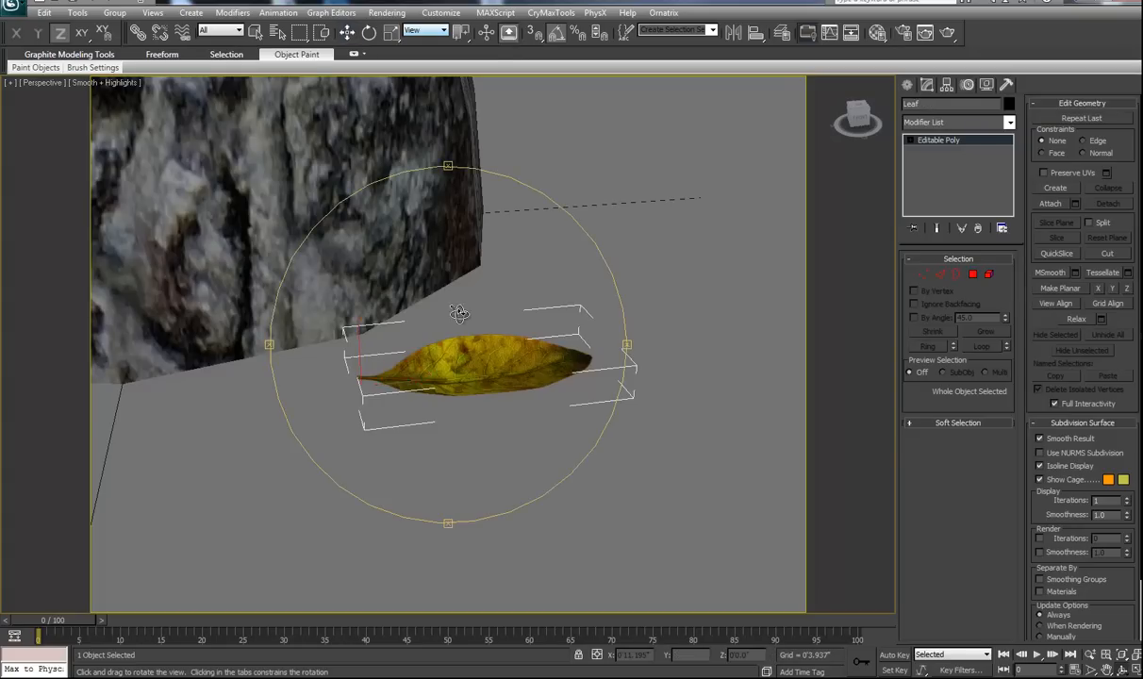
{"action": "scroll", "coordinate": [440, 351], "scroll_direction": "up", "scroll_amount": 3}
{"action": "middle_click_drag", "start_coordinate": [438, 319], "coordinate": [357, 316], "text": "alt"}
{"action": "left_click", "coordinate": [347, 32]}
{"action": "middle_click_drag", "start_coordinate": [374, 398], "coordinate": [430, 355]}
{"action": "scroll", "coordinate": [409, 337], "scroll_direction": "up", "scroll_amount": 4}
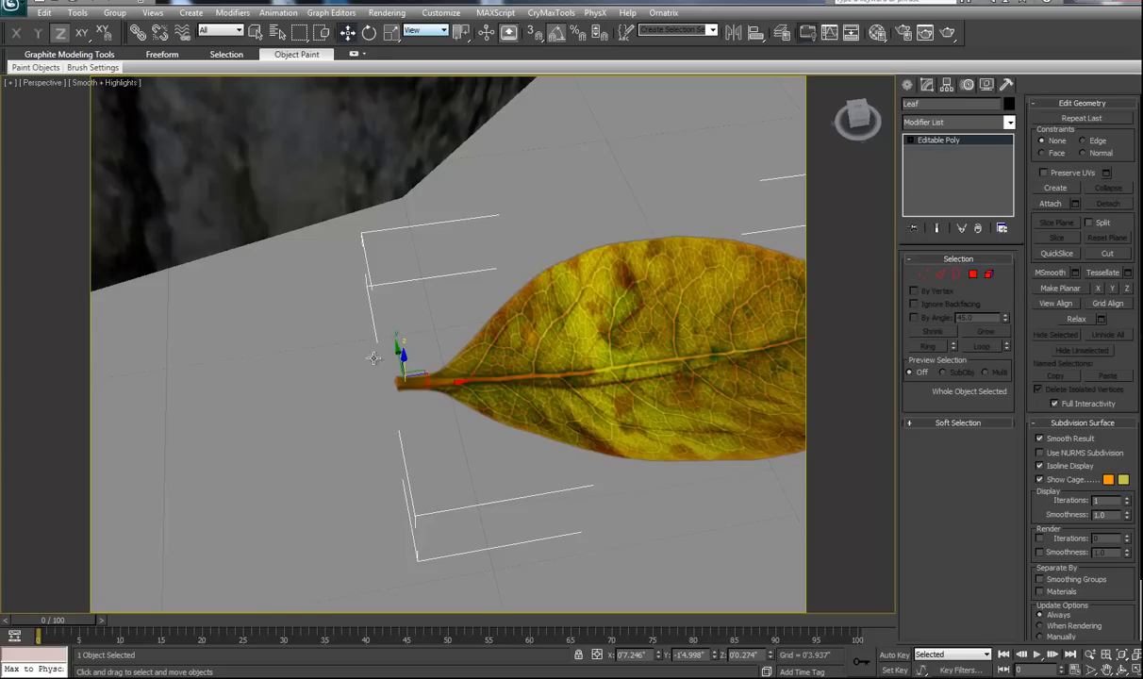
{"action": "middle_click_drag", "start_coordinate": [337, 277], "coordinate": [365, 352]}
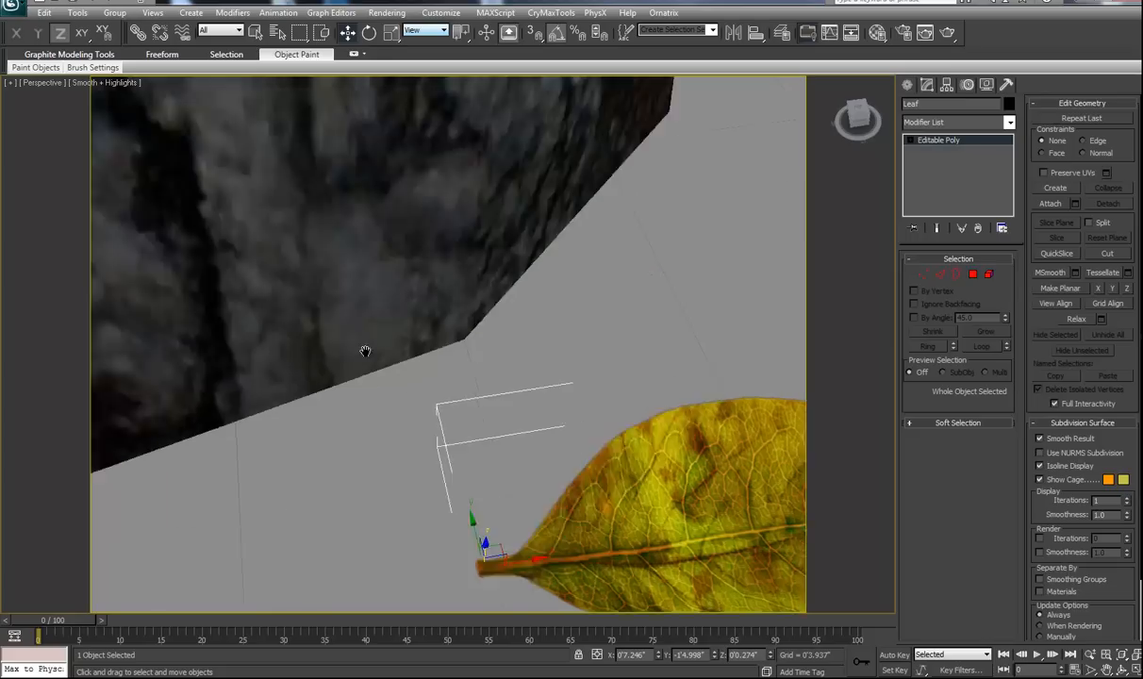
Inspect the whole bare tree and its branches together with the ground plane.
{"action": "scroll", "coordinate": [377, 283], "scroll_direction": "down", "scroll_amount": 5}
{"action": "middle_click_drag", "start_coordinate": [395, 222], "coordinate": [410, 244]}
{"action": "scroll", "coordinate": [449, 189], "scroll_direction": "up", "scroll_amount": 2}
{"action": "middle_click_drag", "start_coordinate": [412, 395], "coordinate": [401, 291]}
{"action": "scroll", "coordinate": [423, 346], "scroll_direction": "up", "scroll_amount": 2}
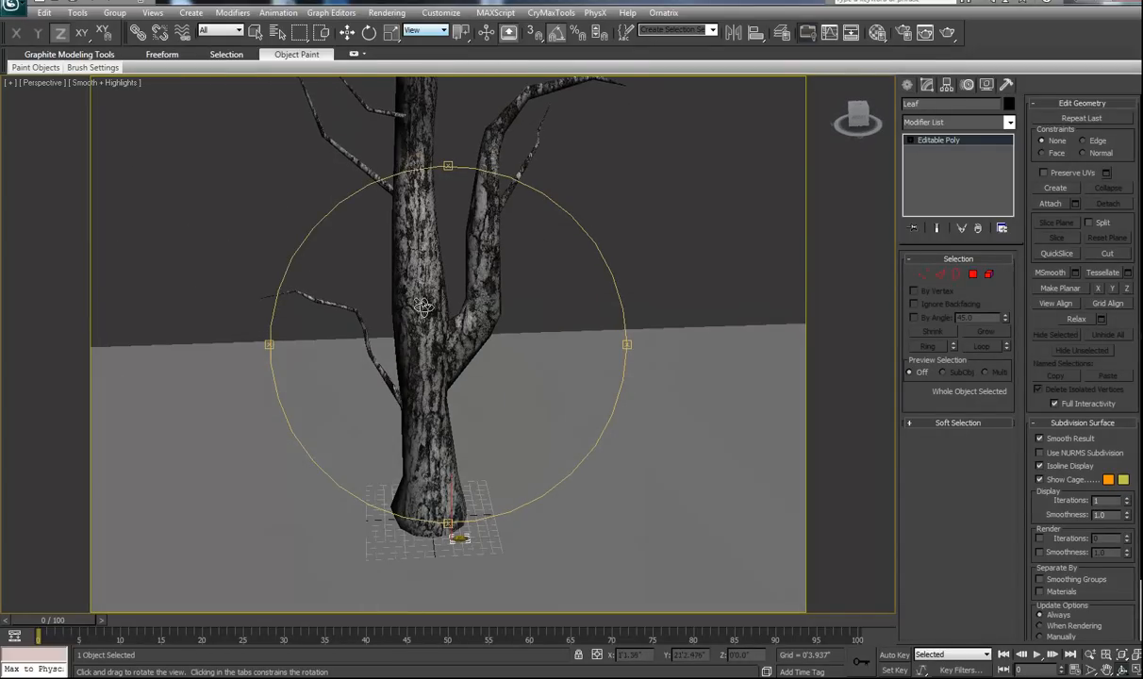
{"action": "left_click", "coordinate": [349, 33]}
{"action": "middle_click_drag", "start_coordinate": [272, 200], "coordinate": [261, 235]}
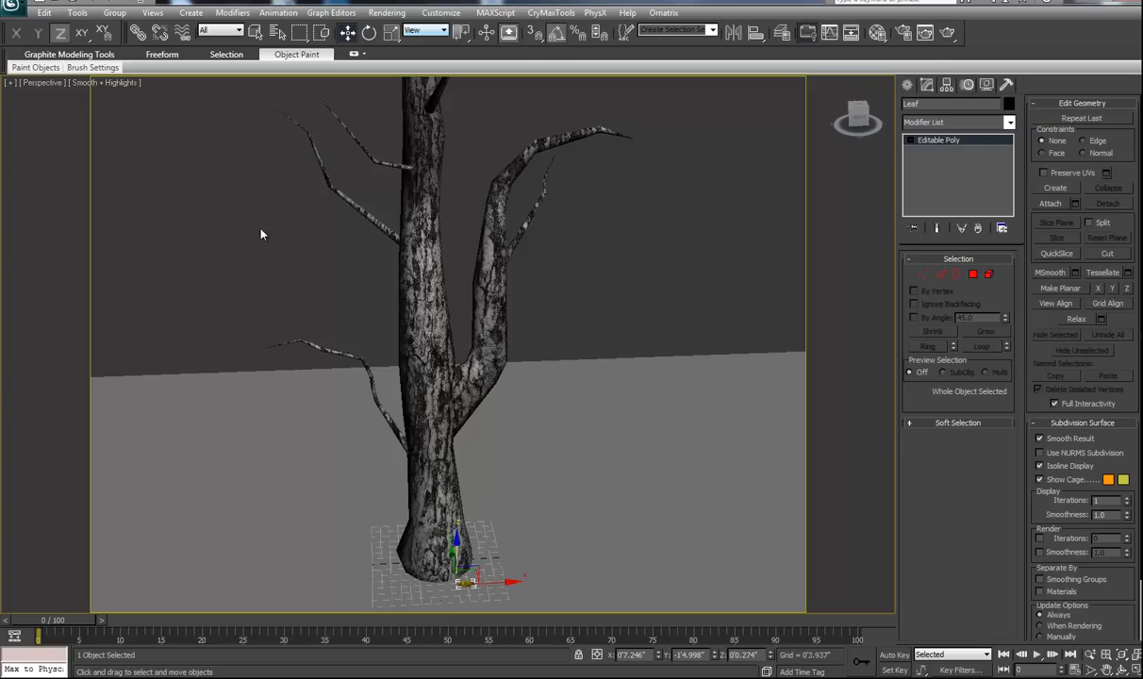
{"action": "scroll", "coordinate": [254, 273], "scroll_direction": "down", "scroll_amount": 4}
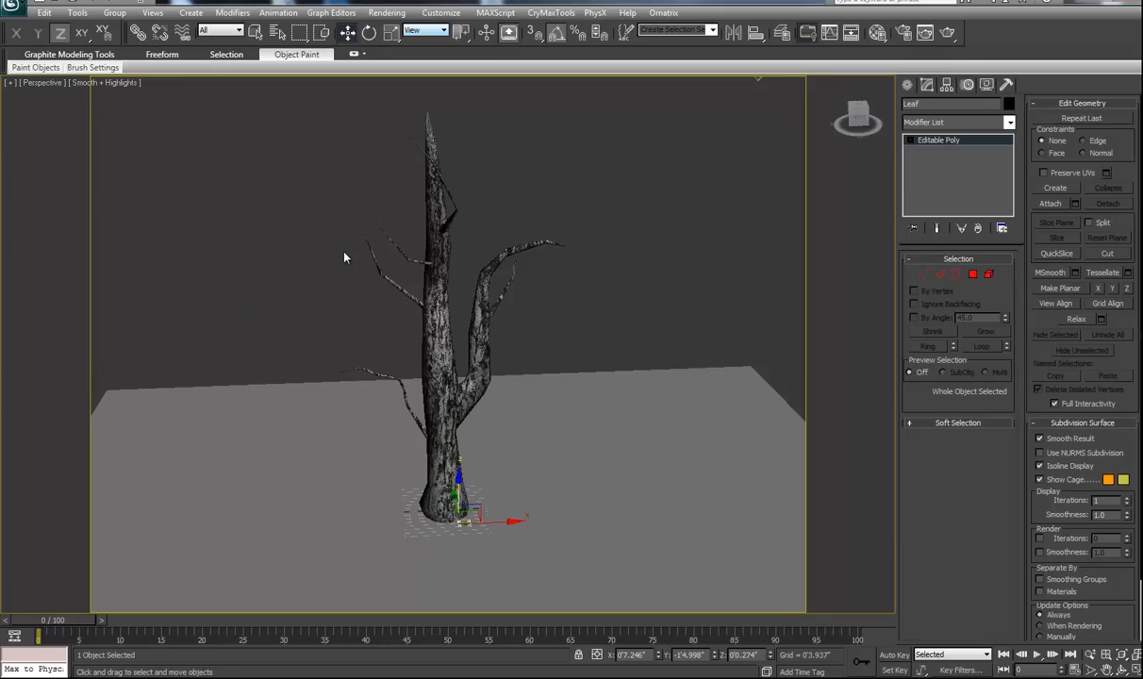
Open Particle View and delete the existing Event 002 and Event 001.
{"action": "left_click", "coordinate": [241, 234]}
{"action": "key", "text": "6"}
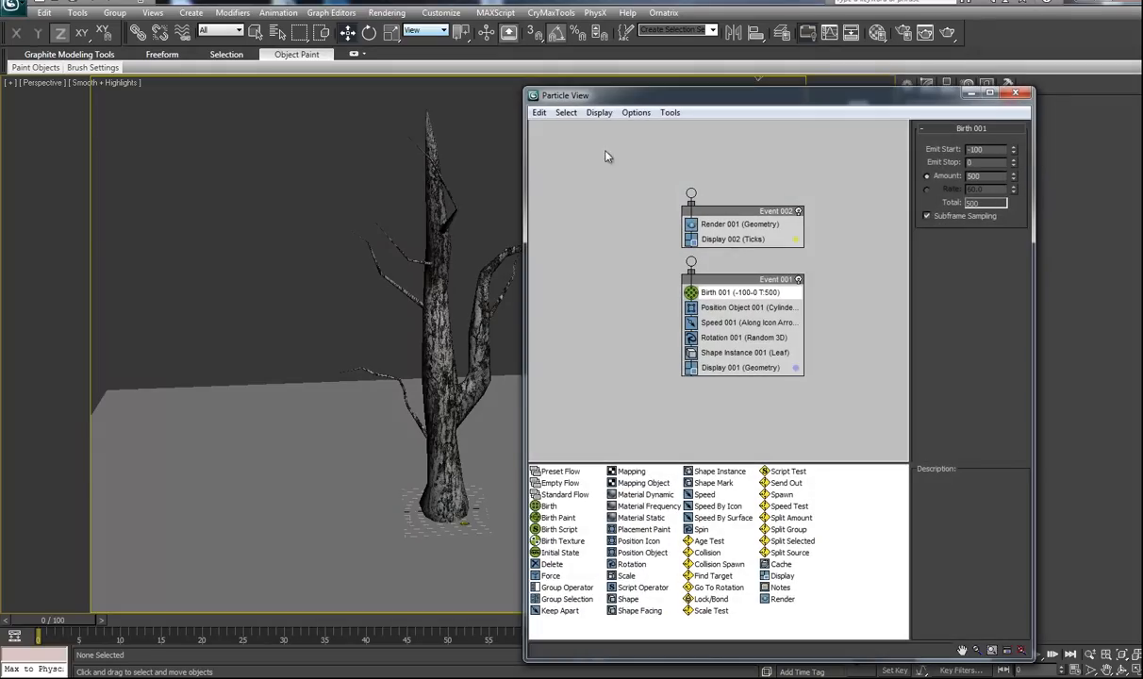
{"action": "left_click", "coordinate": [727, 212]}
{"action": "right_click", "coordinate": [717, 212]}
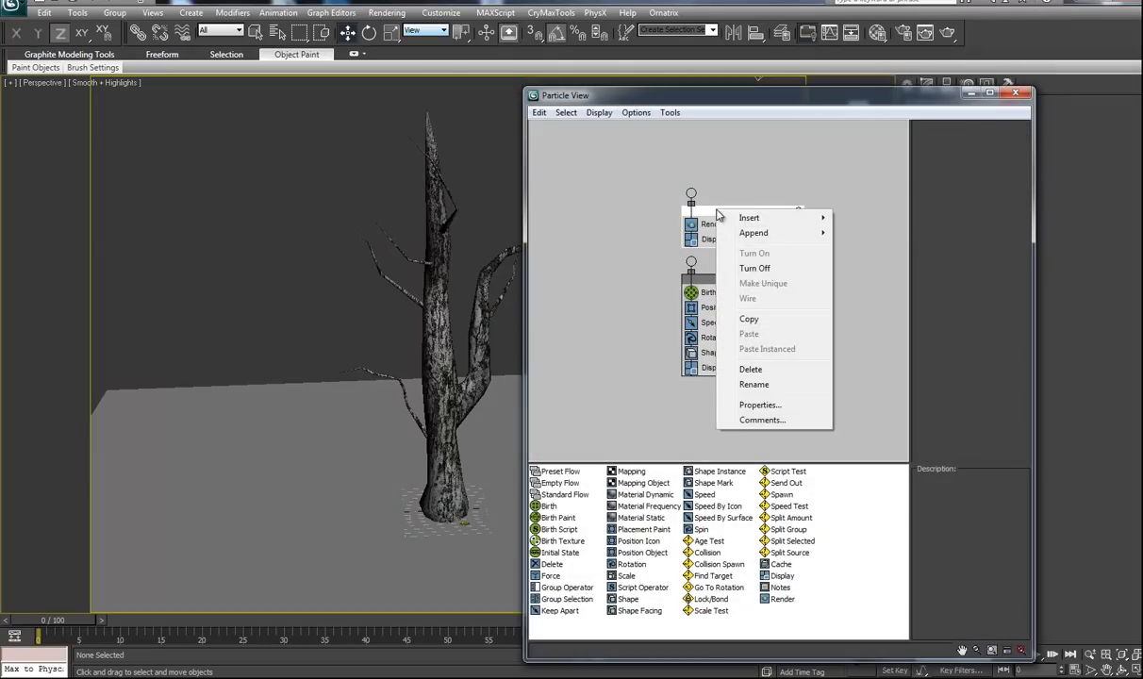
{"action": "mouse_move", "coordinate": [785, 234]}
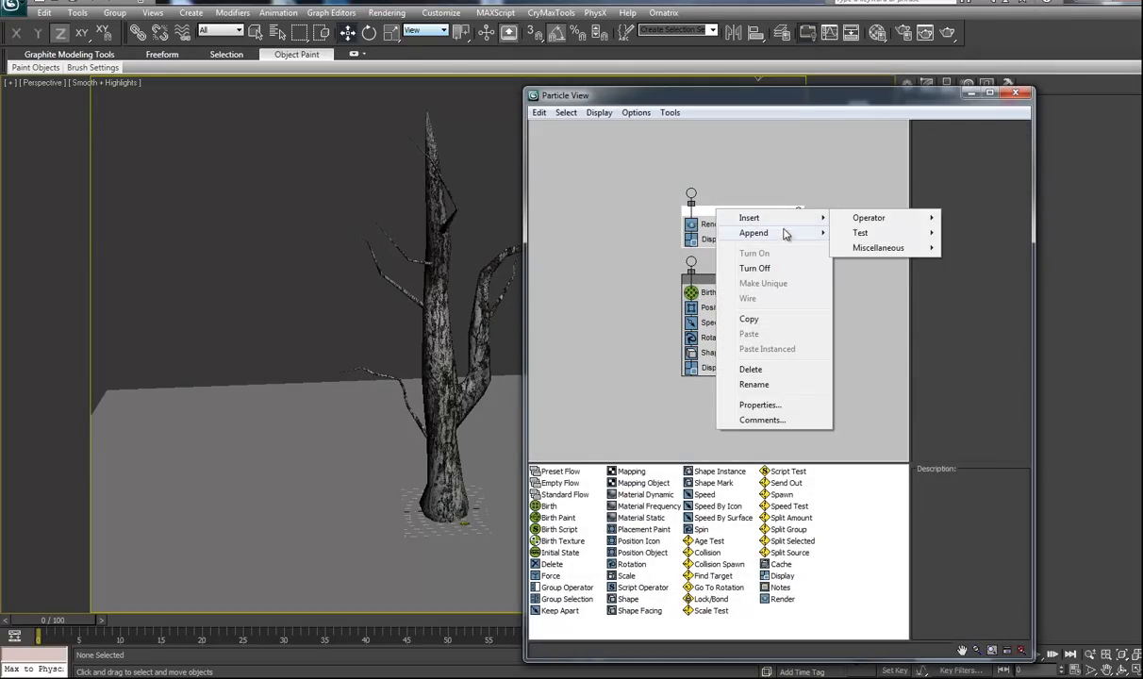
{"action": "left_click", "coordinate": [761, 370]}
{"action": "right_click", "coordinate": [734, 281]}
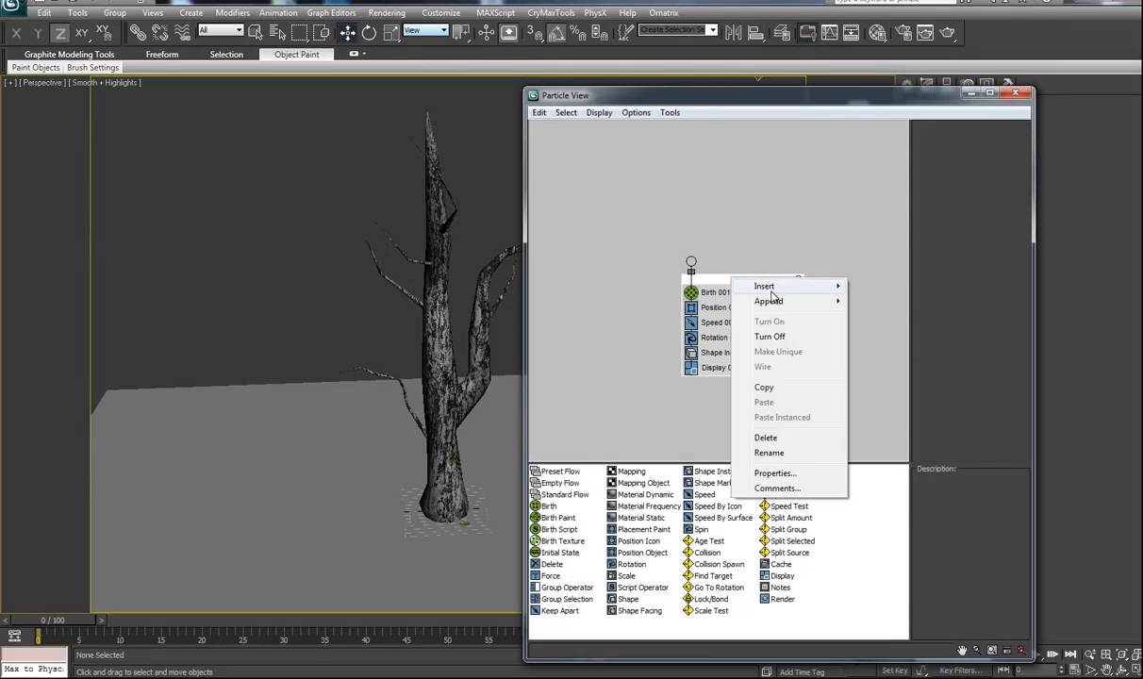
{"action": "left_click", "coordinate": [765, 438]}
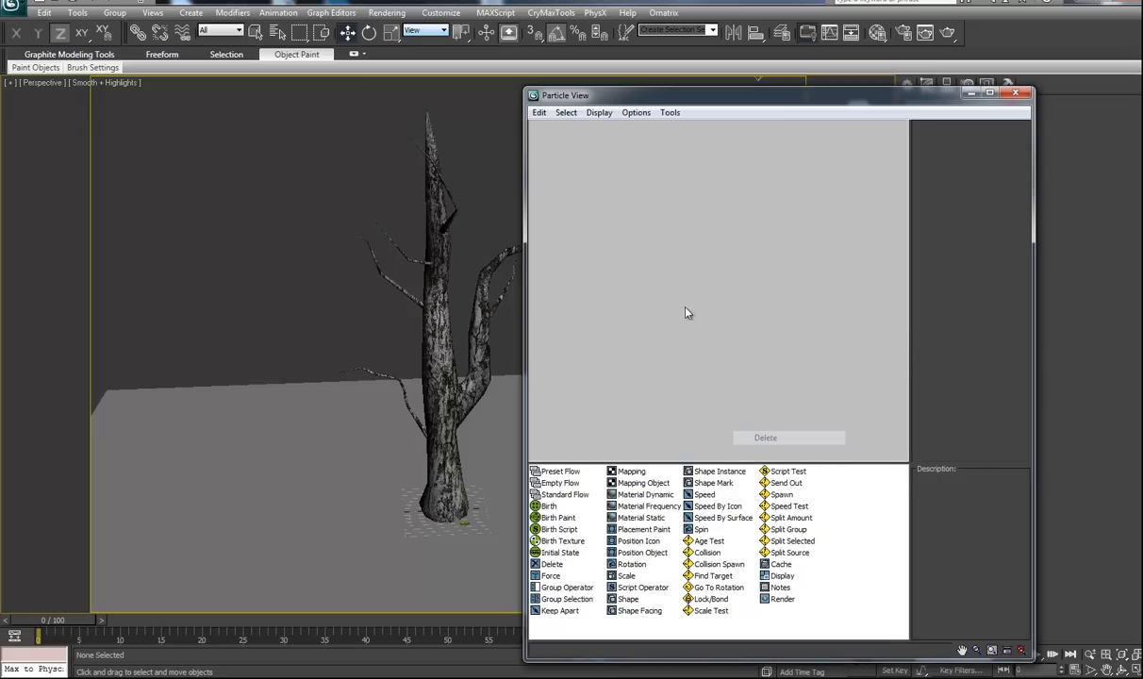
Create a new Standard Flow particle system in the empty Particle View.
{"action": "right_click", "coordinate": [624, 245]}
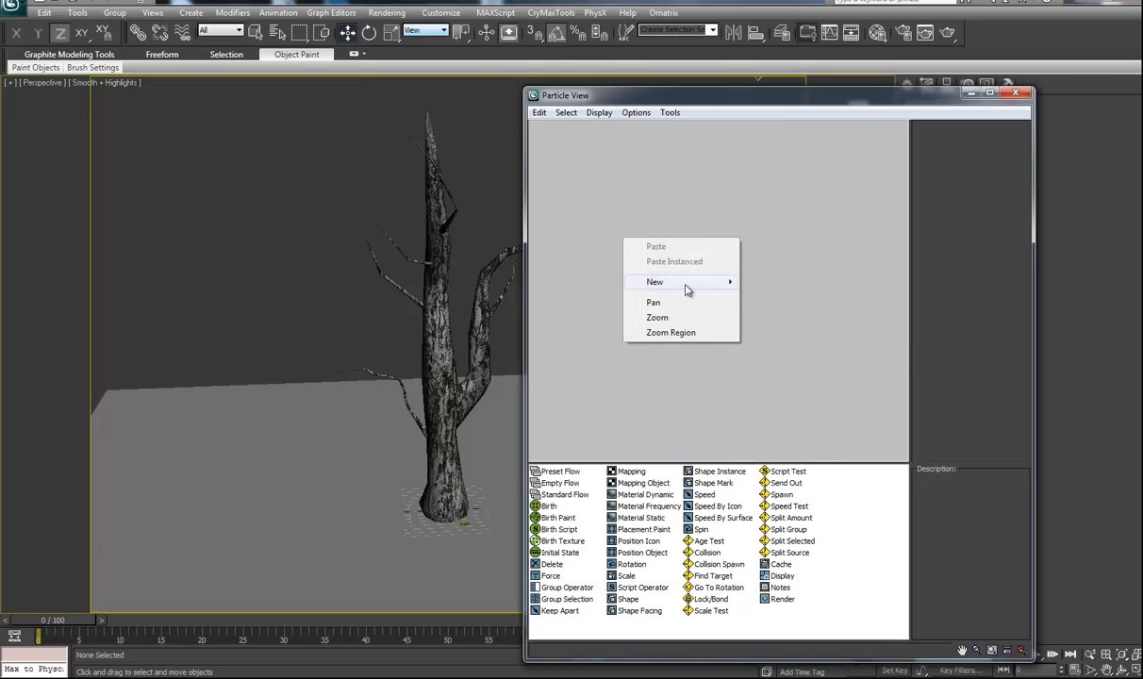
{"action": "mouse_move", "coordinate": [726, 283]}
{"action": "mouse_move", "coordinate": [778, 287]}
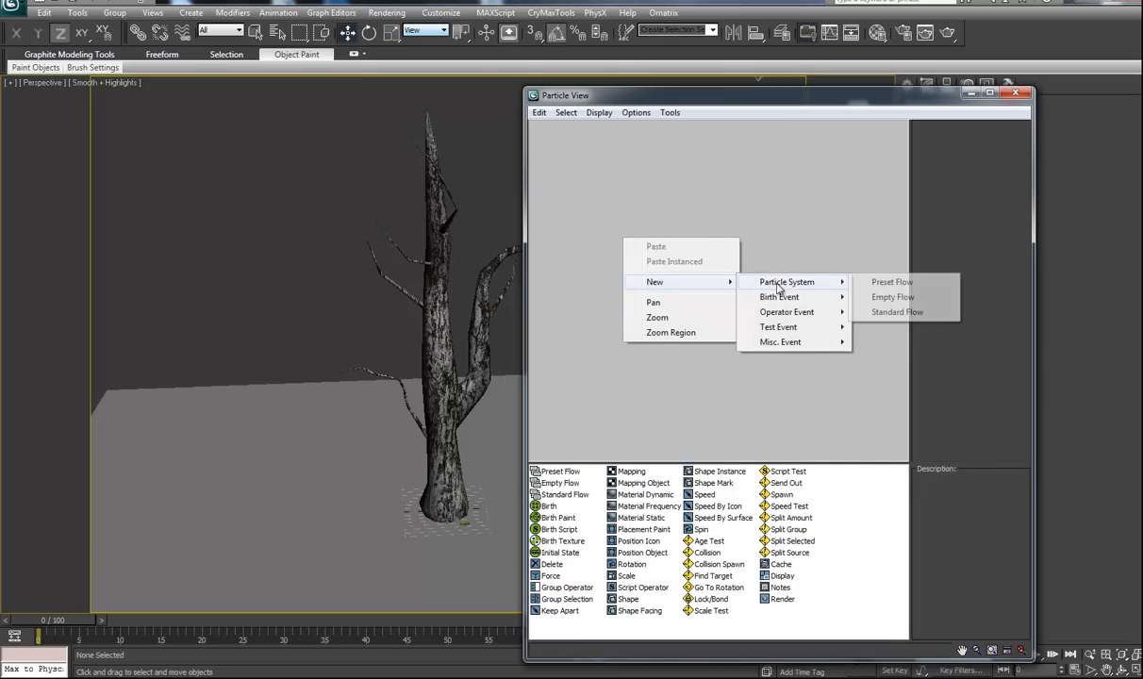
{"action": "left_click", "coordinate": [898, 312]}
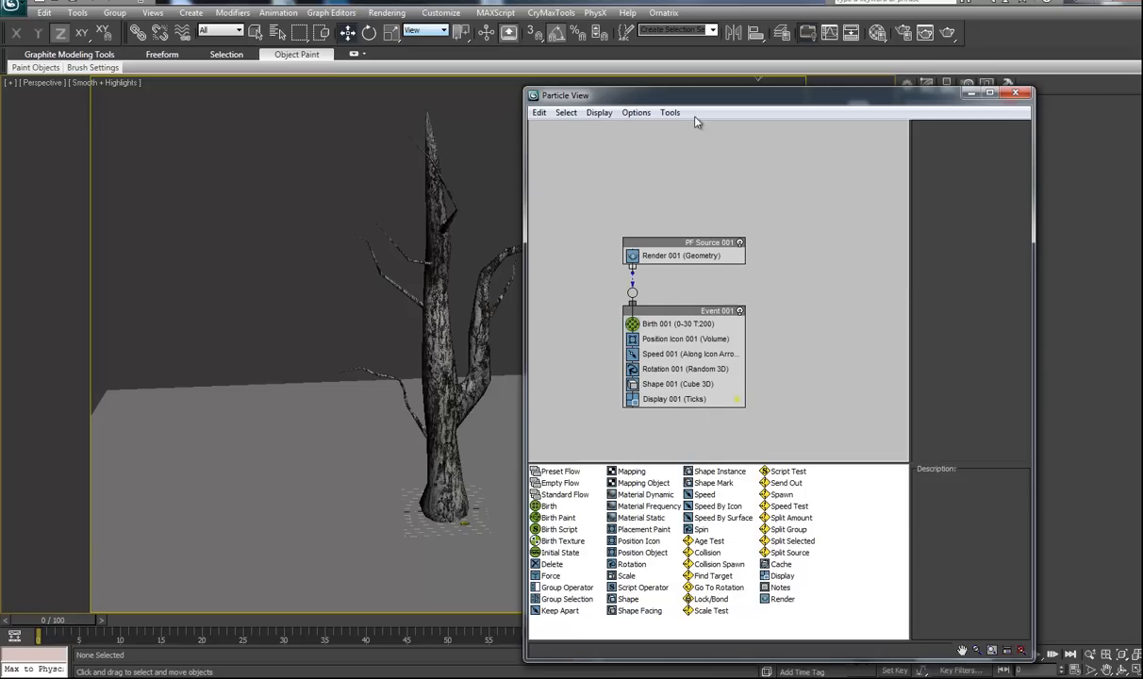
{"action": "left_click_drag", "start_coordinate": [705, 103], "coordinate": [598, 52]}
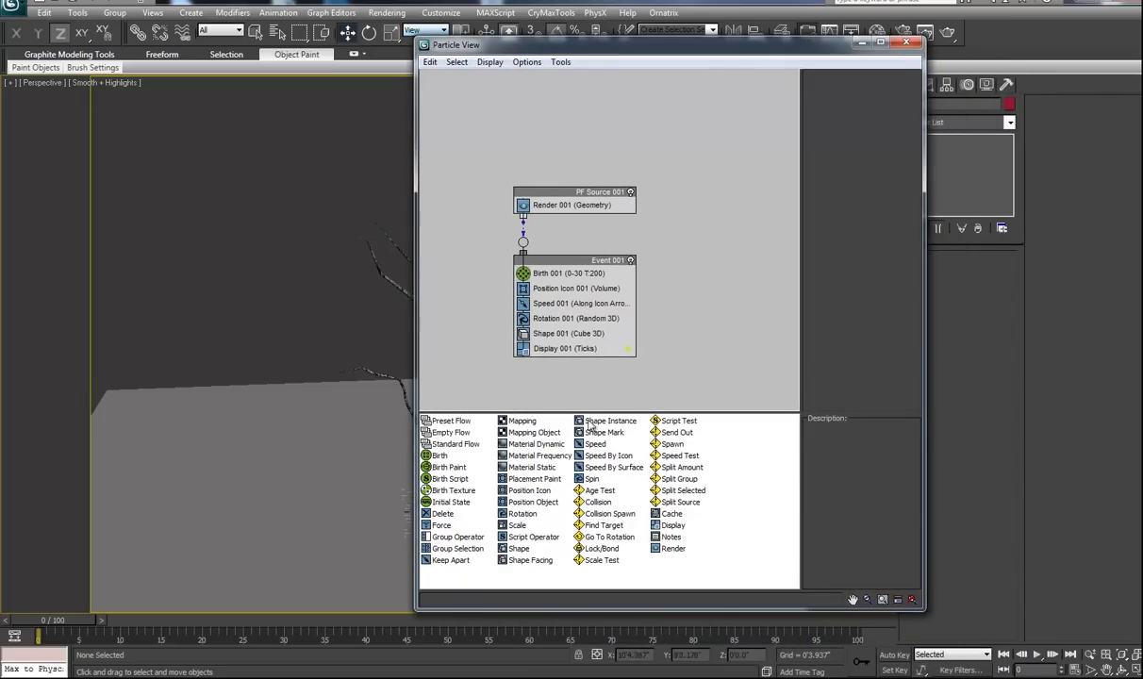
In Event 001, replace the Position Icon operator with Position Object and the Shape operator with Shape Instance.
{"action": "left_click", "coordinate": [550, 507]}
{"action": "left_click_drag", "start_coordinate": [550, 506], "coordinate": [557, 290]}
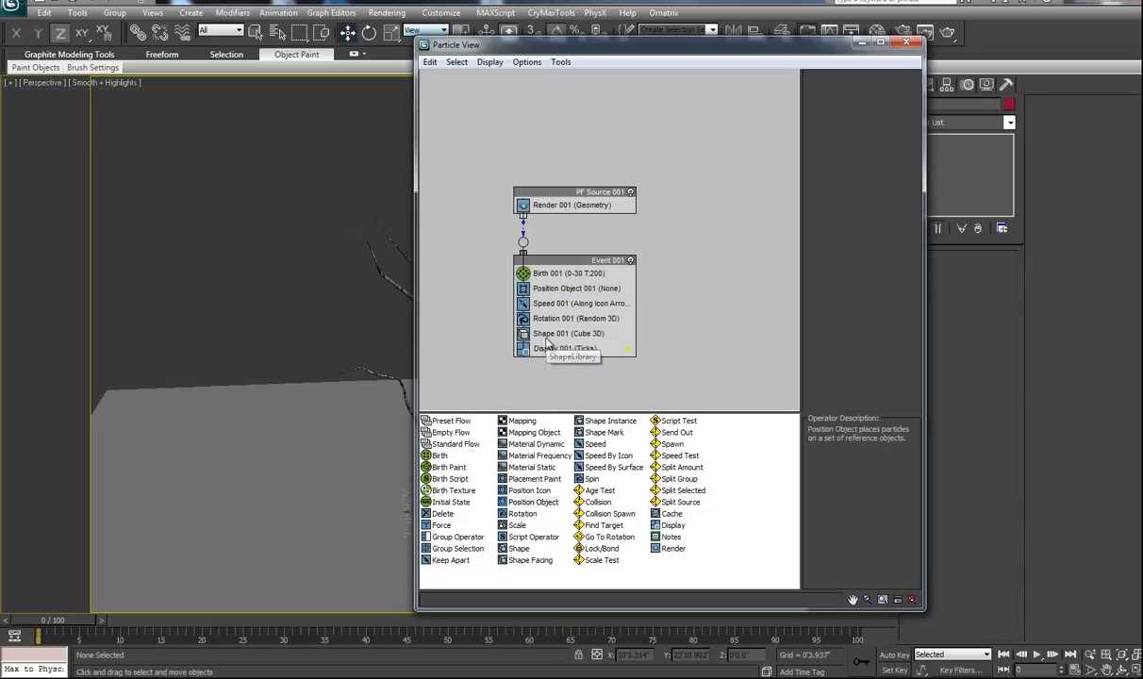
{"action": "left_click", "coordinate": [547, 335]}
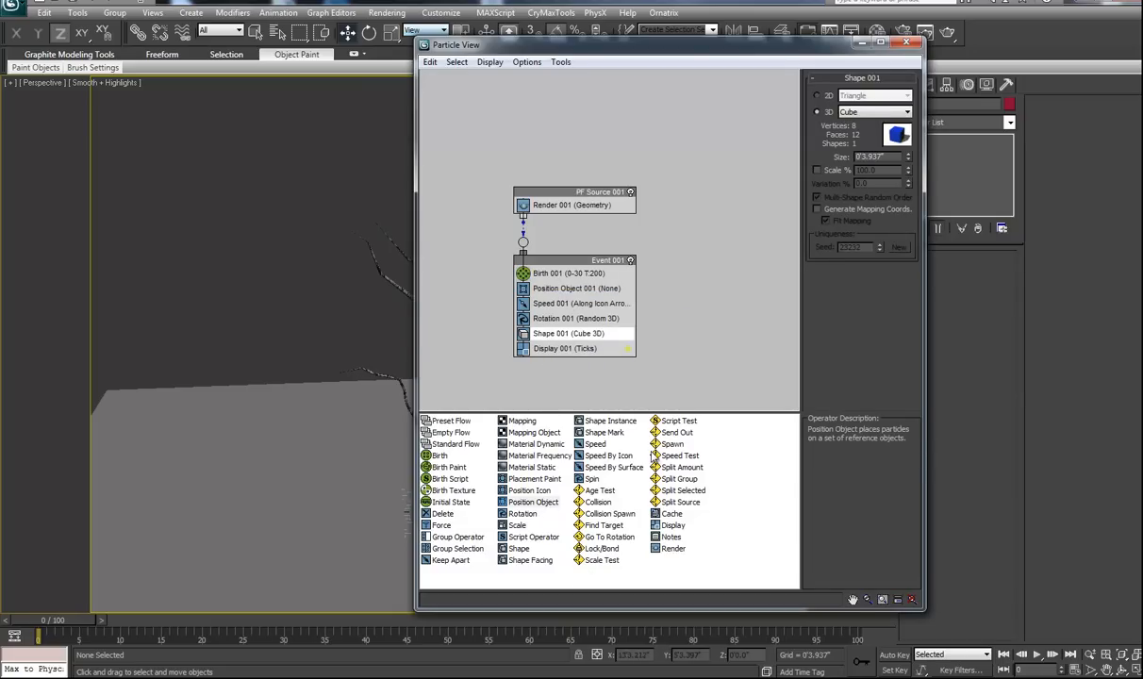
{"action": "left_click_drag", "start_coordinate": [604, 421], "coordinate": [582, 335]}
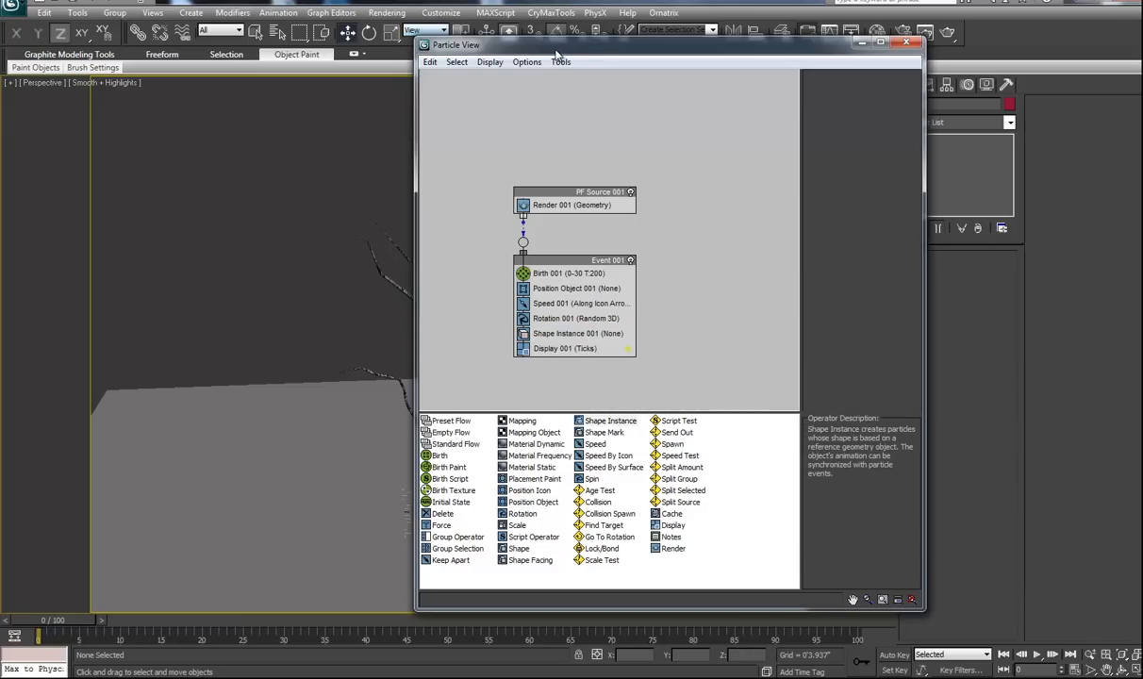
Display the perspective viewport in wireframe and select the tree mesh.
{"action": "left_click_drag", "start_coordinate": [554, 51], "coordinate": [809, 94]}
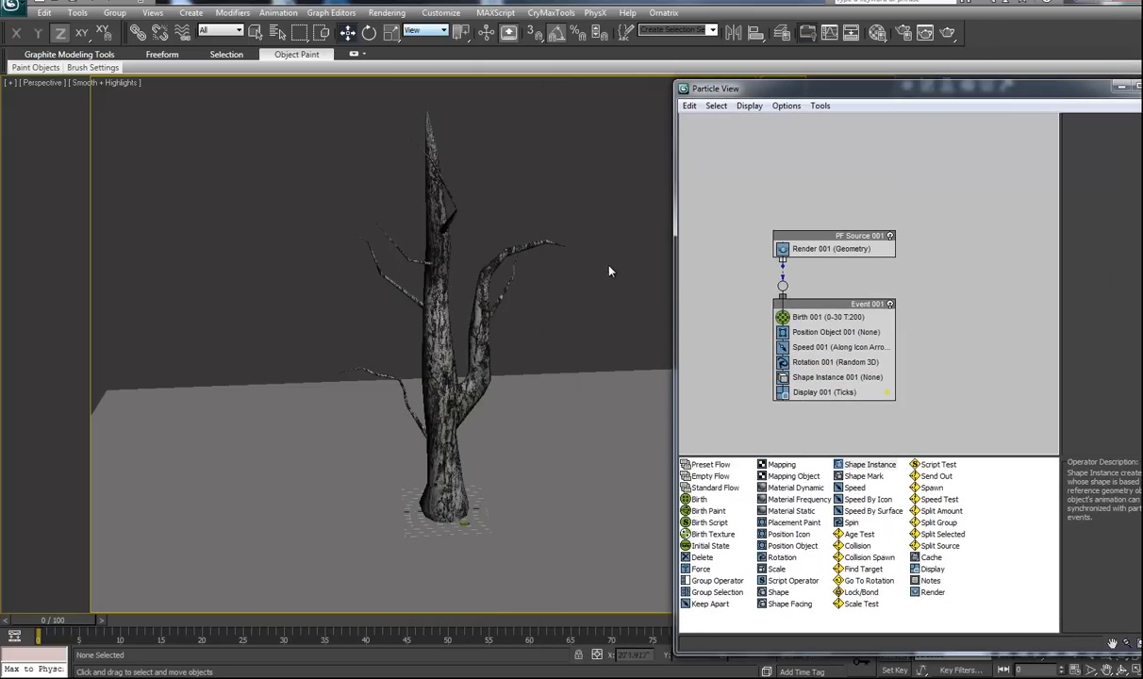
{"action": "middle_click_drag", "start_coordinate": [577, 296], "coordinate": [532, 327]}
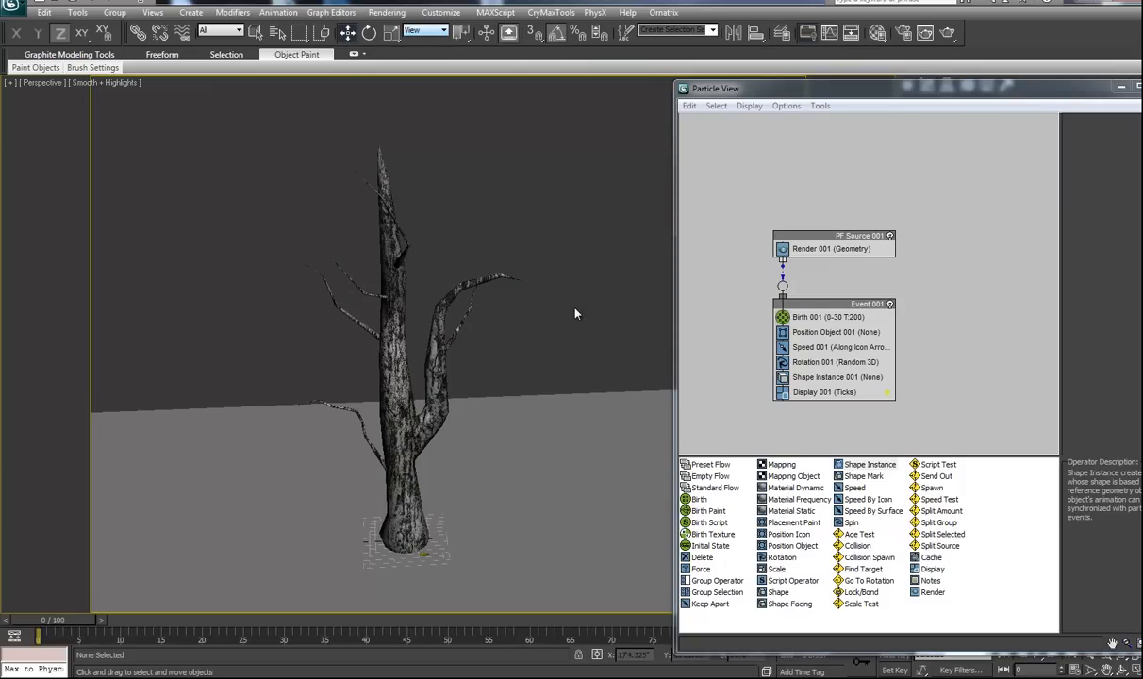
{"action": "key", "text": "ctrl+a"}
{"action": "right_click", "coordinate": [531, 406]}
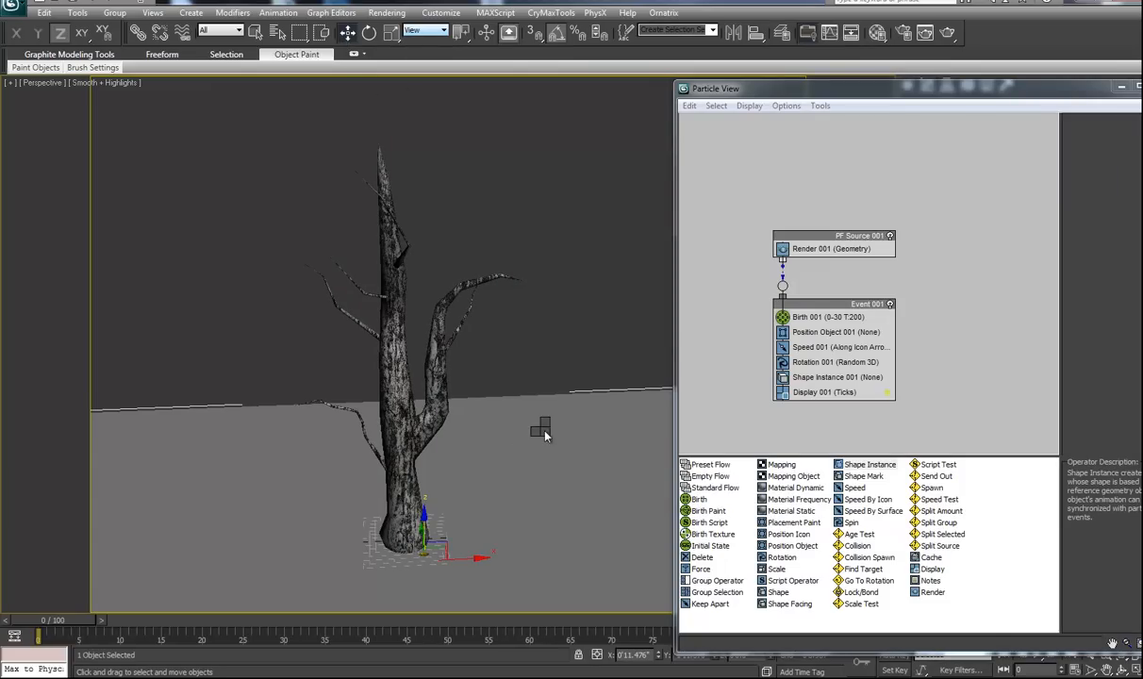
{"action": "right_click", "coordinate": [496, 407]}
{"action": "middle_click_drag", "start_coordinate": [430, 350], "coordinate": [334, 365], "text": "alt"}
{"action": "scroll", "coordinate": [333, 365], "scroll_direction": "up", "scroll_amount": 6}
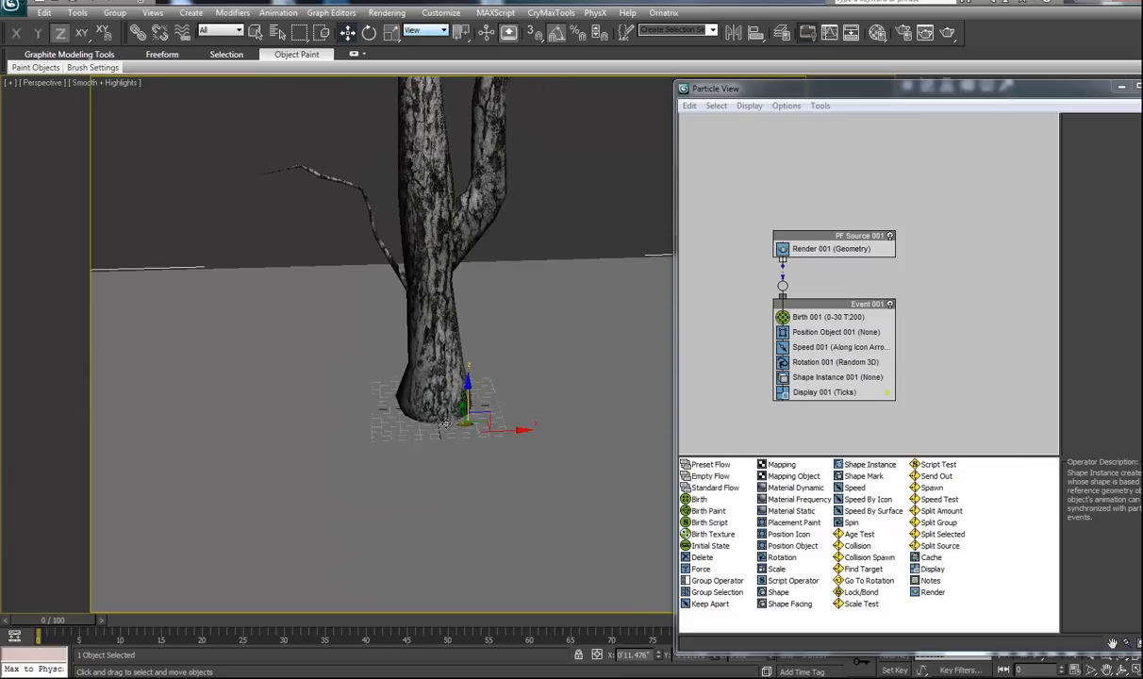
{"action": "key", "text": "F3"}
{"action": "middle_click_drag", "start_coordinate": [308, 462], "coordinate": [380, 475], "text": "alt"}
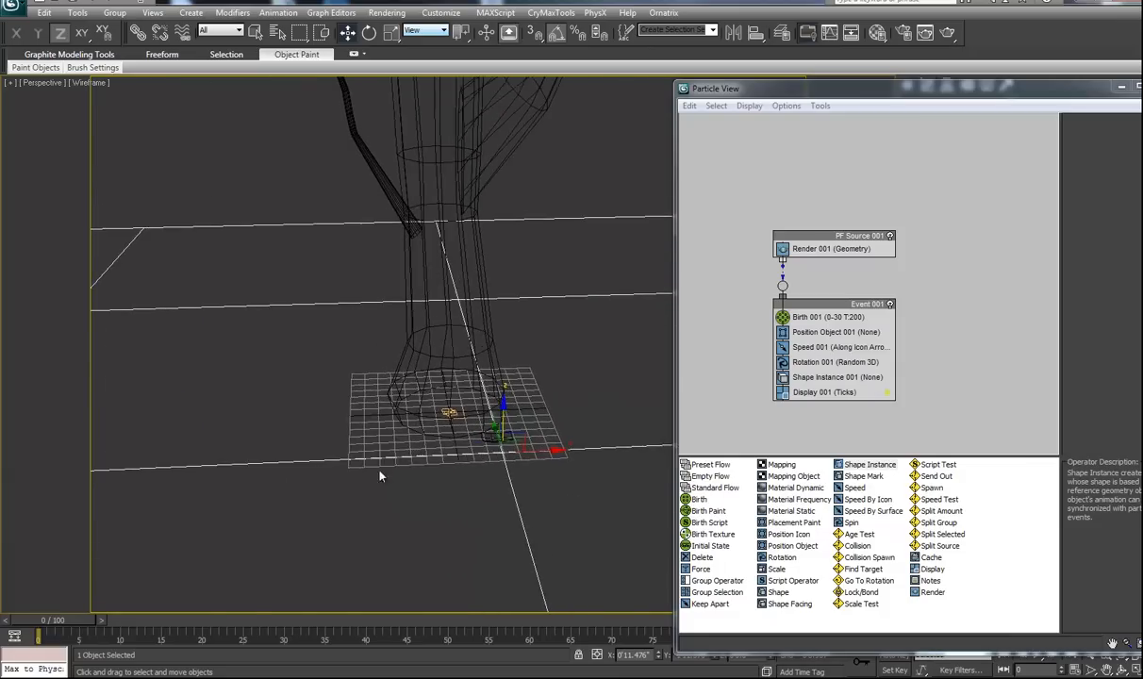
{"action": "scroll", "coordinate": [360, 416], "scroll_direction": "up", "scroll_amount": 4}
{"action": "left_click", "coordinate": [350, 362]}
{"action": "scroll", "coordinate": [377, 358], "scroll_direction": "down", "scroll_amount": 4}
{"action": "scroll", "coordinate": [387, 415], "scroll_direction": "down", "scroll_amount": 2}
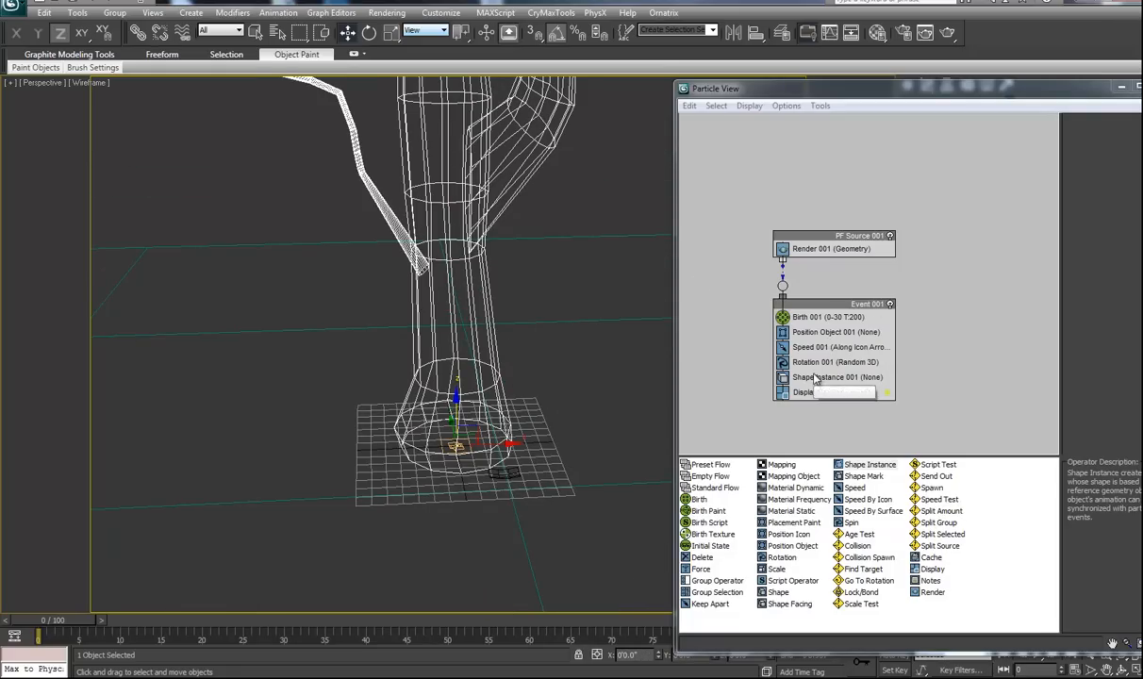
Add the tree mesh Cylinder005 as the Position Object operator's emitter and enable Lock On Emitter.
{"action": "left_click_drag", "start_coordinate": [844, 92], "coordinate": [536, 55]}
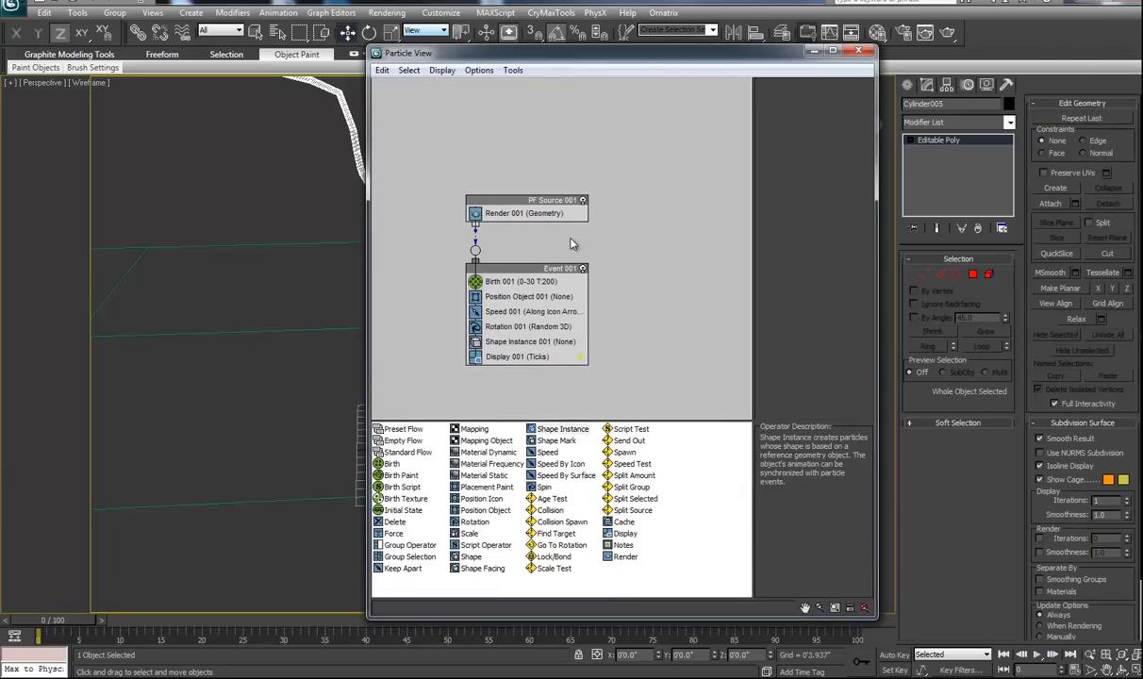
{"action": "left_click", "coordinate": [504, 298]}
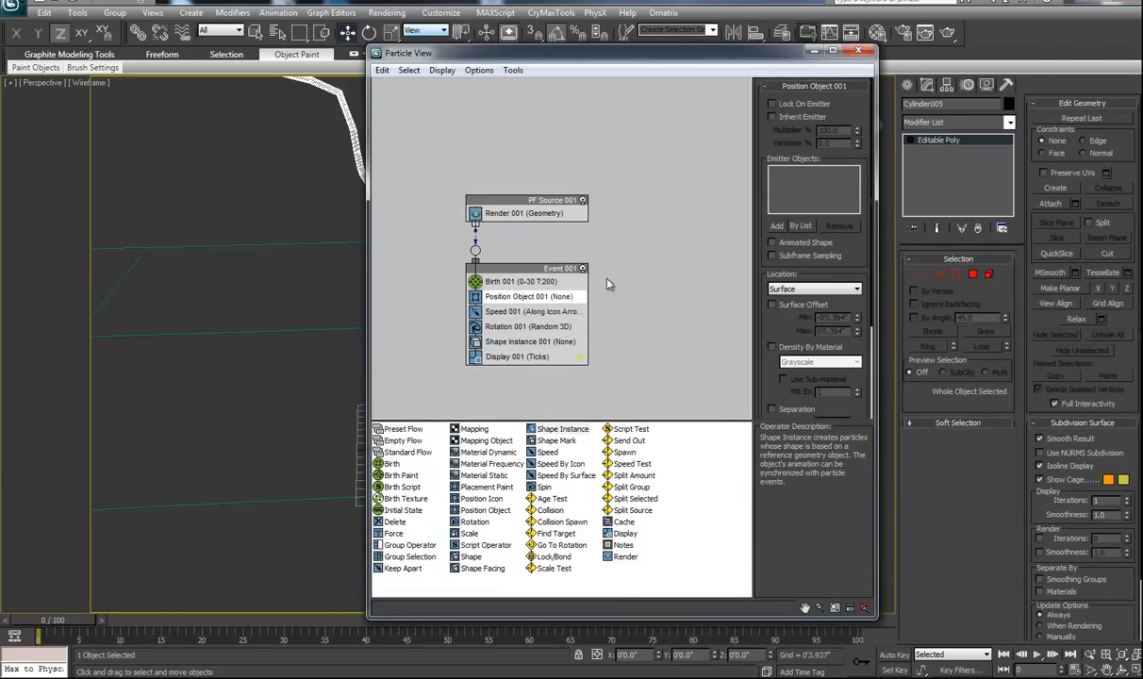
{"action": "left_click_drag", "start_coordinate": [574, 62], "coordinate": [877, 83]}
{"action": "middle_click_drag", "start_coordinate": [660, 287], "coordinate": [510, 314]}
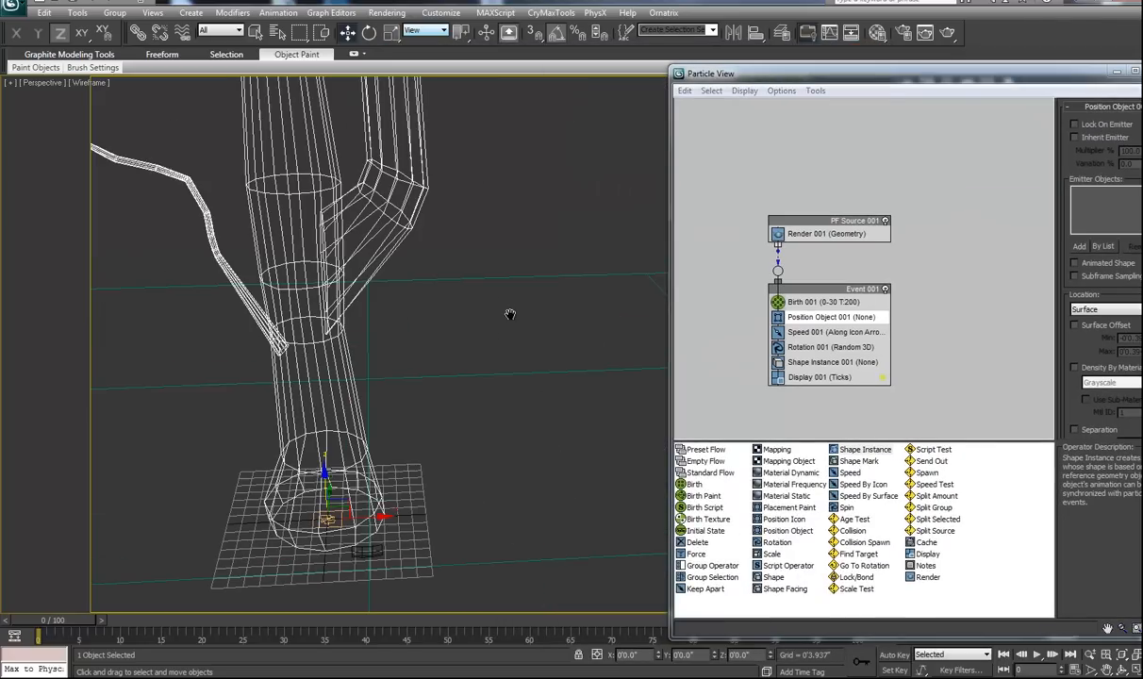
{"action": "left_click_drag", "start_coordinate": [932, 78], "coordinate": [747, 119]}
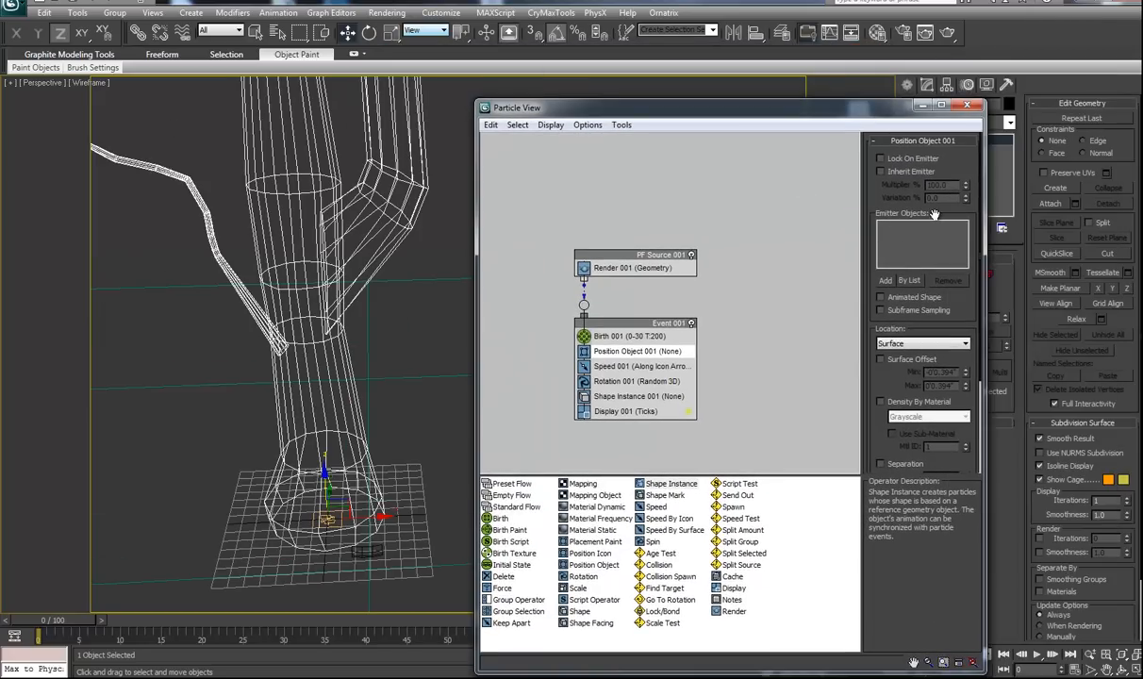
{"action": "left_click", "coordinate": [886, 280]}
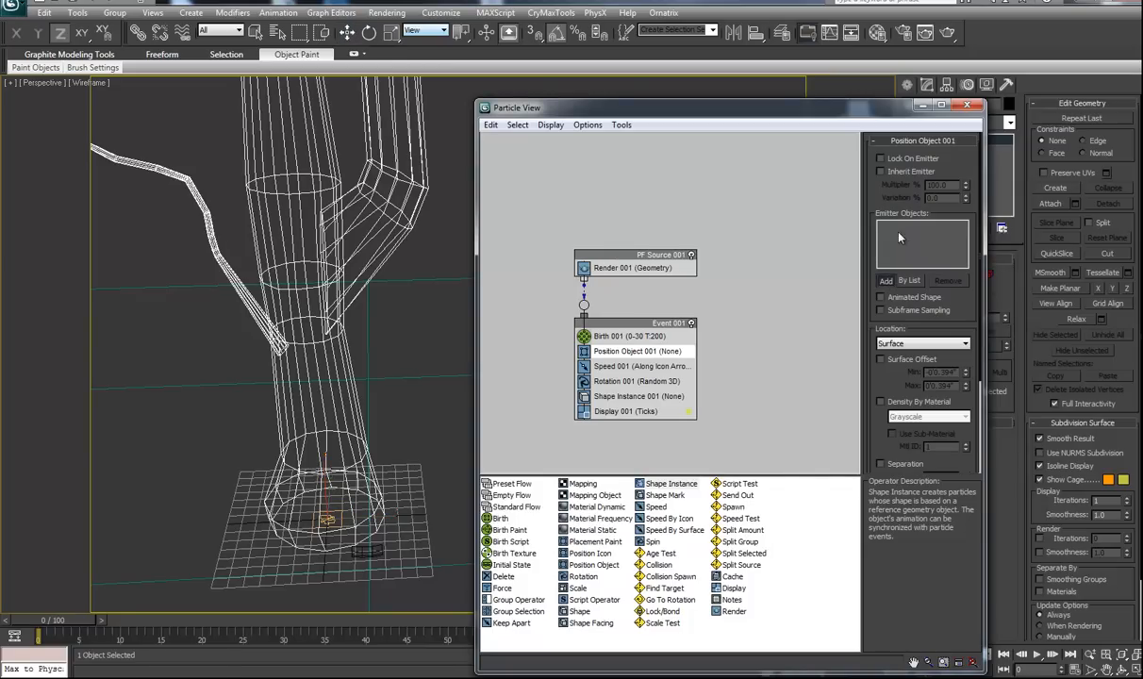
{"action": "left_click", "coordinate": [425, 181]}
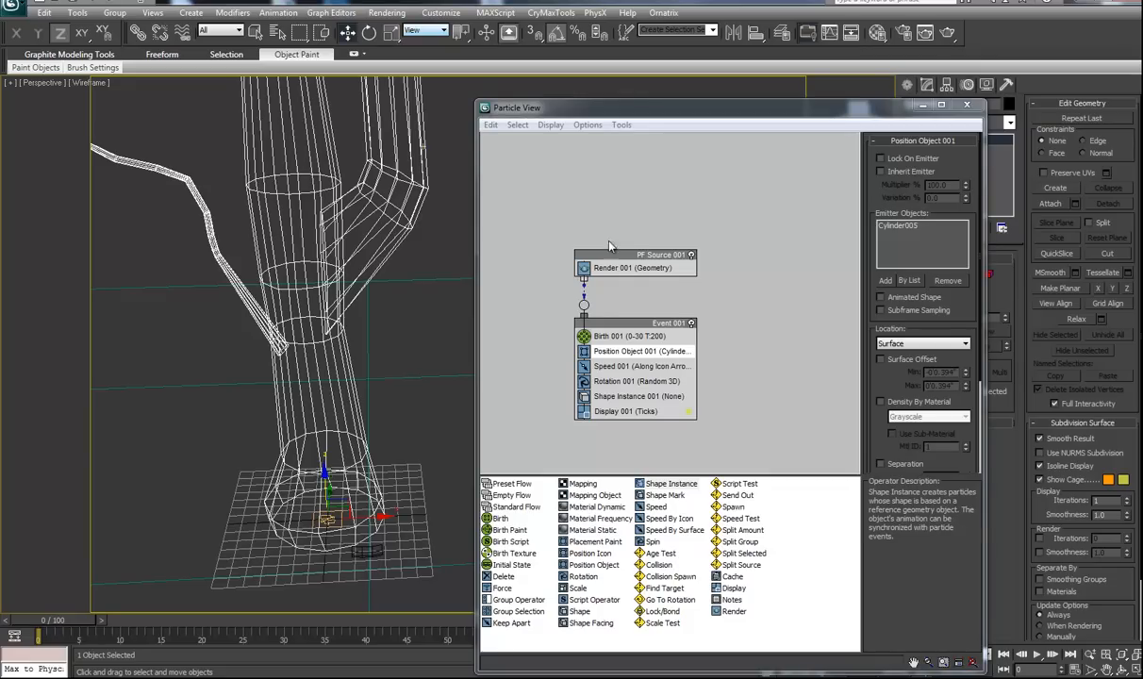
{"action": "left_click", "coordinate": [881, 159]}
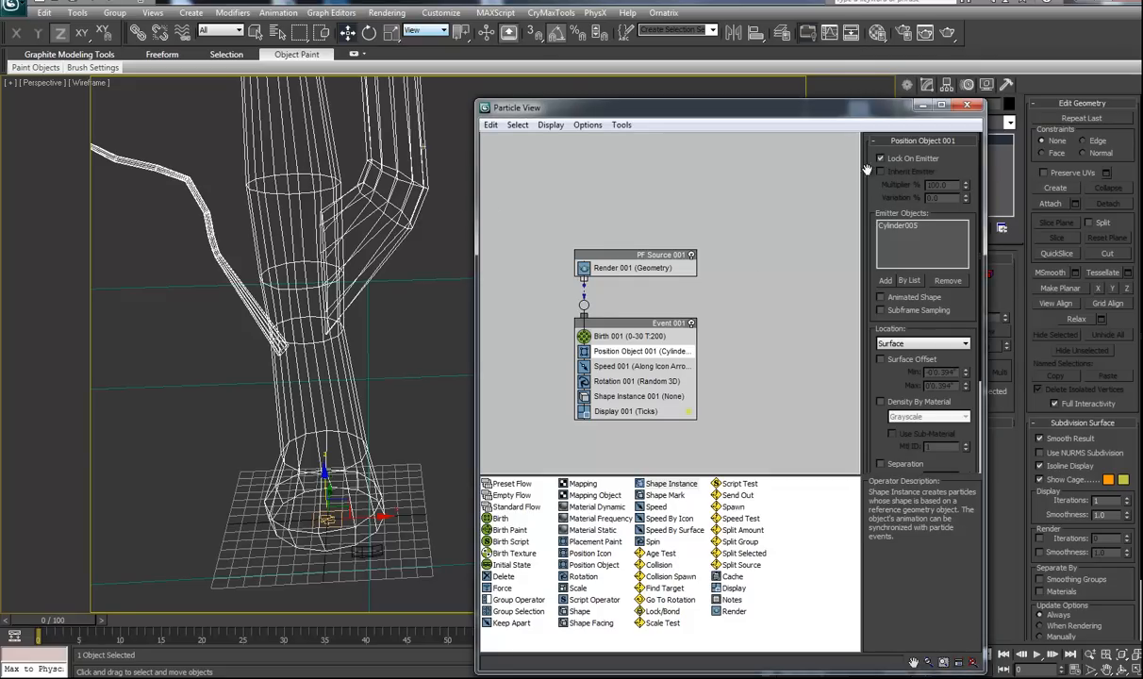
Assign the Leaf mesh lying beside the trunk base as the particle geometry object of the Shape Instance 001 operator.
{"action": "left_click", "coordinate": [348, 34]}
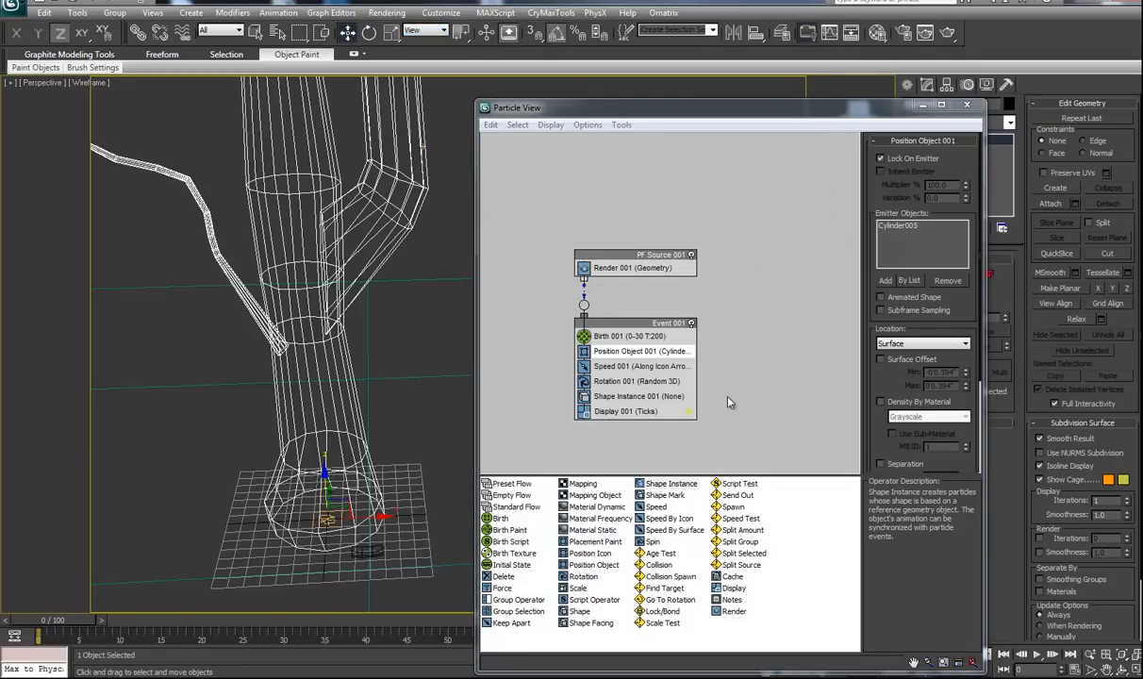
{"action": "left_click", "coordinate": [604, 397]}
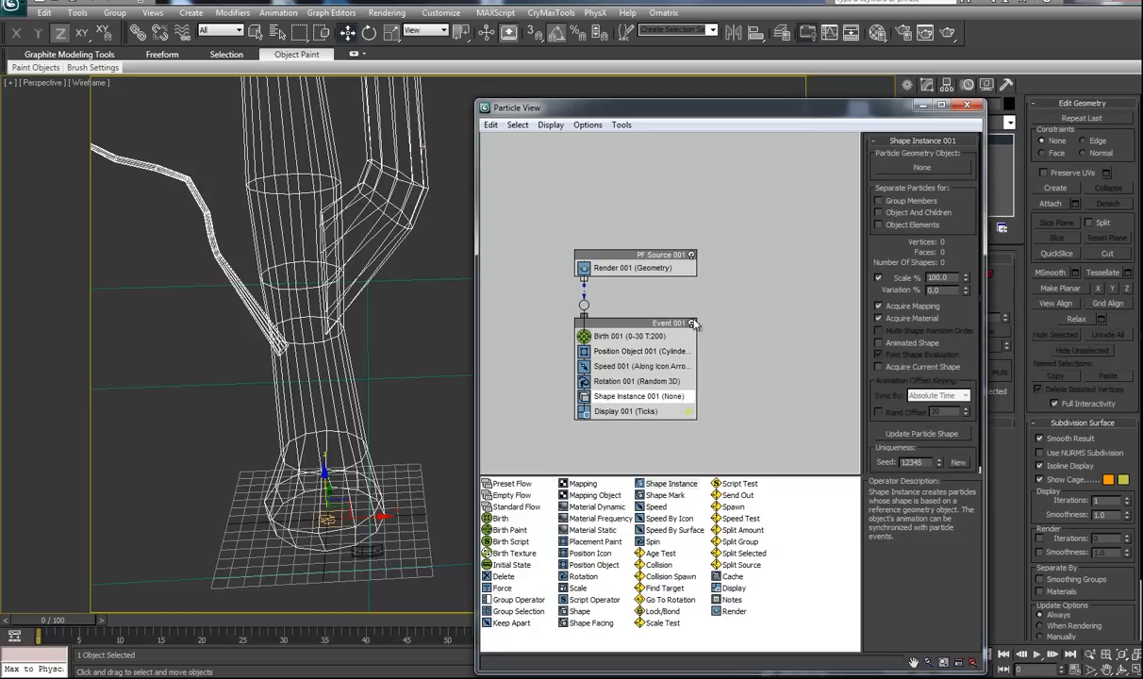
{"action": "scroll", "coordinate": [393, 442], "scroll_direction": "up", "scroll_amount": 8}
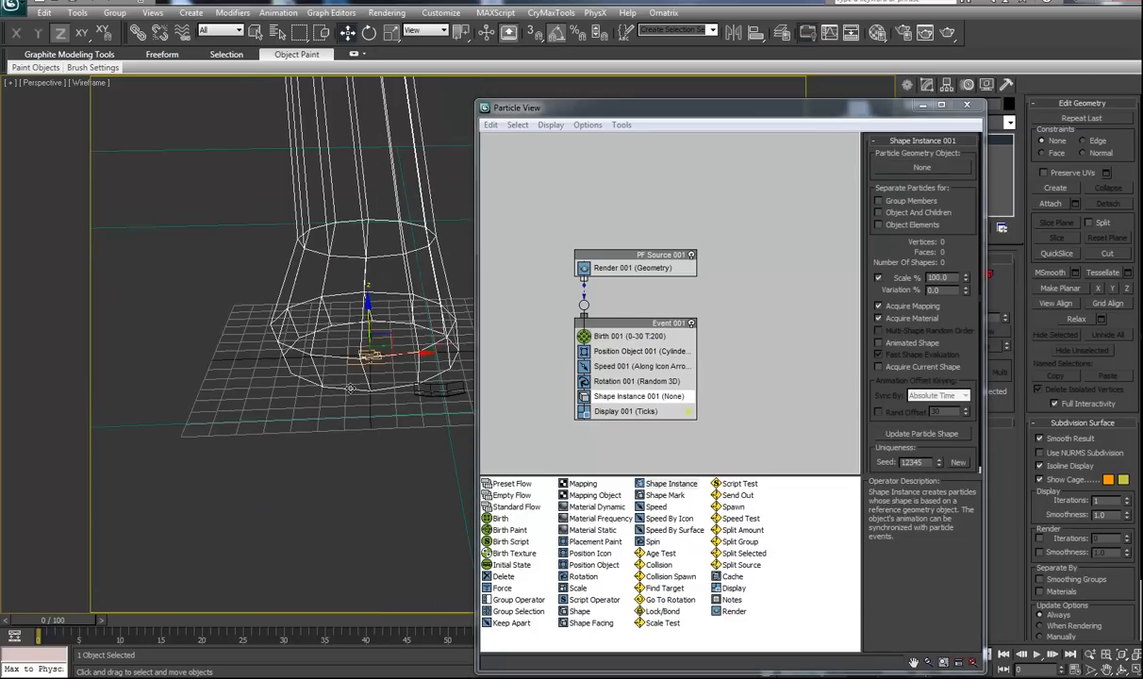
{"action": "mouse_move", "coordinate": [395, 441]}
{"action": "middle_mouse_down"}
{"action": "mouse_move", "coordinate": [434, 409]}
{"action": "mouse_move", "coordinate": [407, 442]}
{"action": "middle_mouse_up"}
{"action": "scroll", "coordinate": [415, 443], "scroll_direction": "up", "scroll_amount": 5}
{"action": "scroll", "coordinate": [407, 444], "scroll_direction": "down", "scroll_amount": 10}
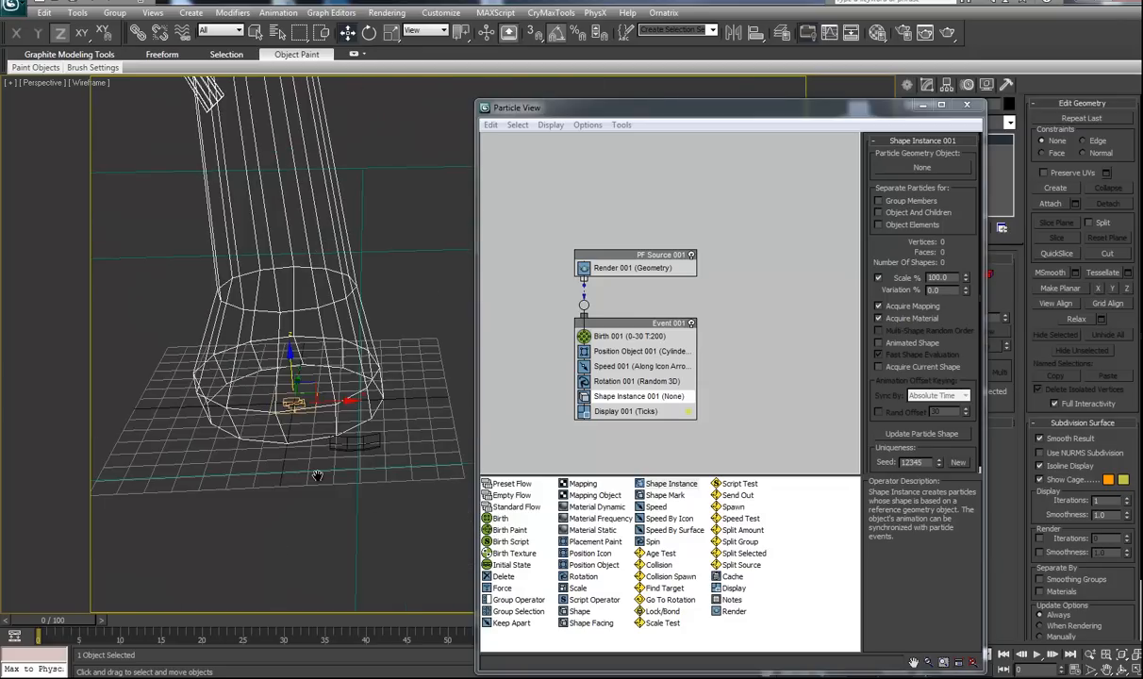
{"action": "scroll", "coordinate": [395, 457], "scroll_direction": "up", "scroll_amount": 6}
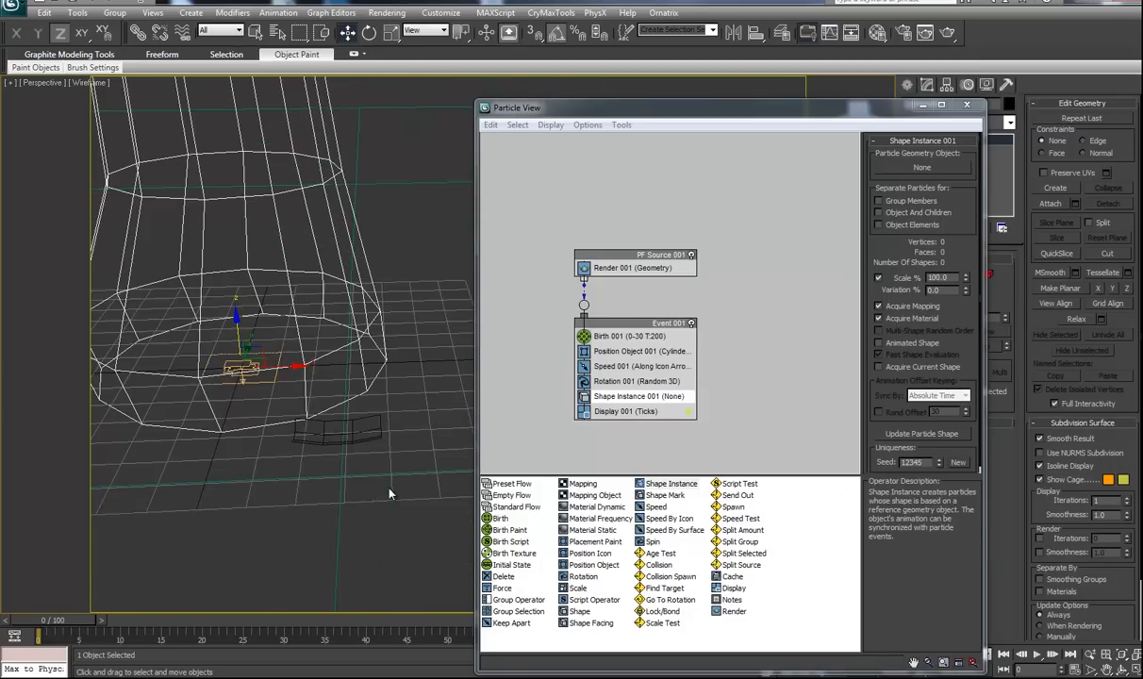
{"action": "scroll", "coordinate": [381, 495], "scroll_direction": "up", "scroll_amount": 3}
{"action": "middle_click_drag", "start_coordinate": [395, 500], "coordinate": [410, 463]}
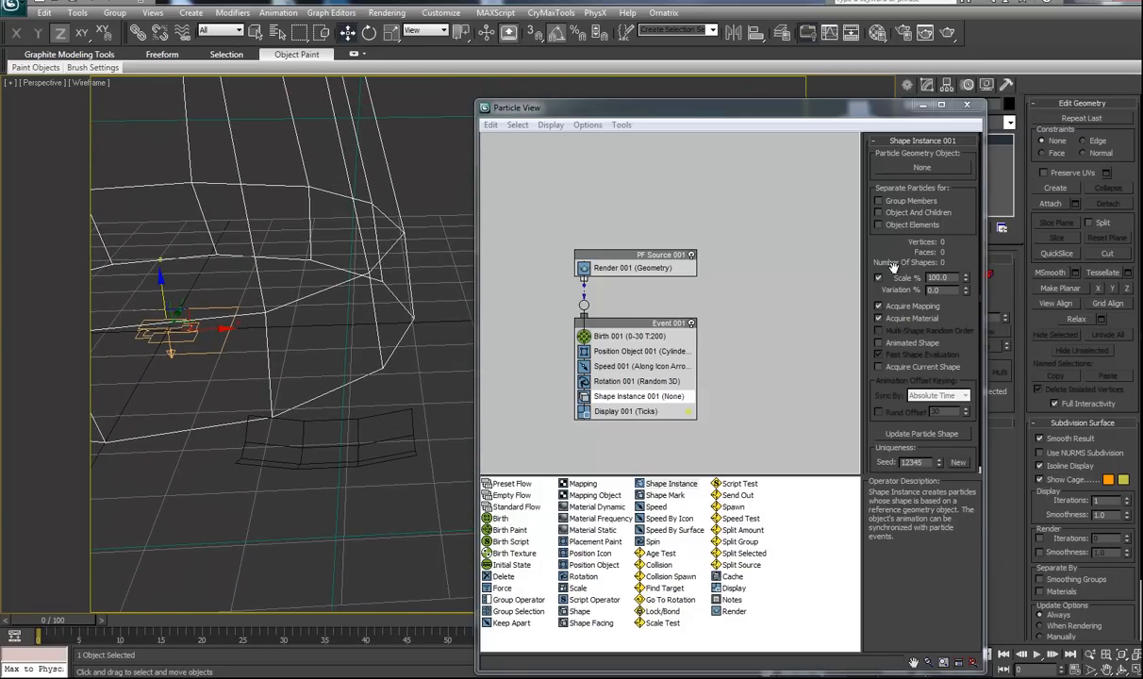
{"action": "left_click", "coordinate": [872, 165]}
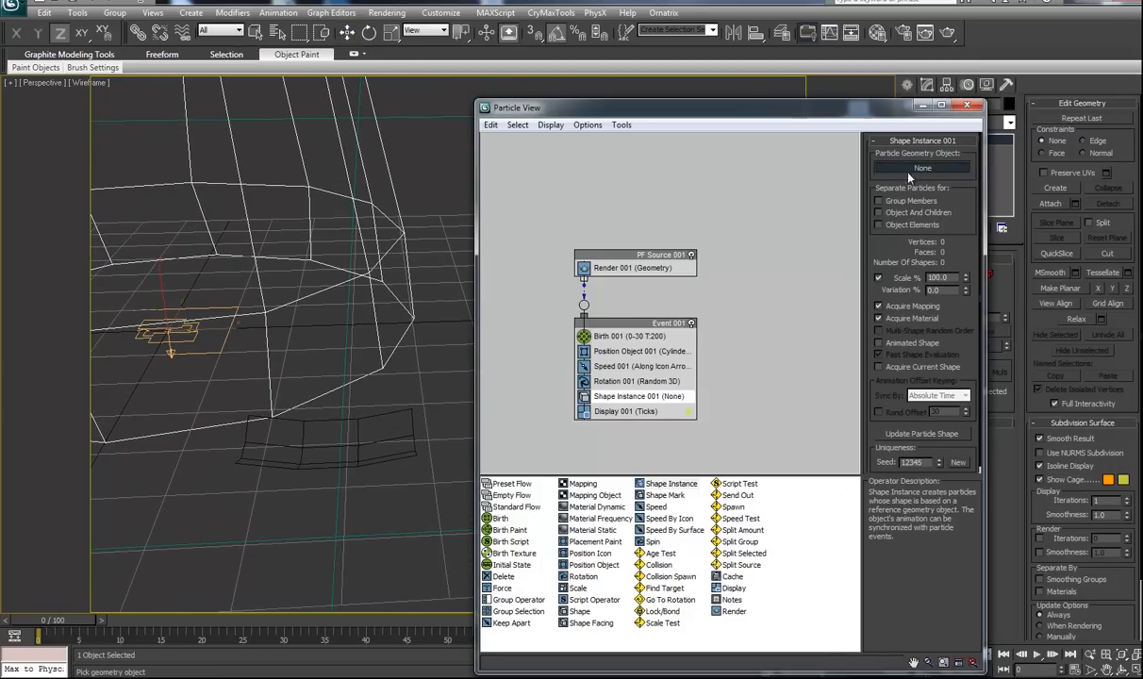
{"action": "left_click", "coordinate": [399, 438]}
Restore smooth shading in the perspective viewport and scrub the timeline to preview the particle emission on the whole tree.
{"action": "key", "text": "F3"}
{"action": "scroll", "coordinate": [350, 316], "scroll_direction": "down", "scroll_amount": 5}
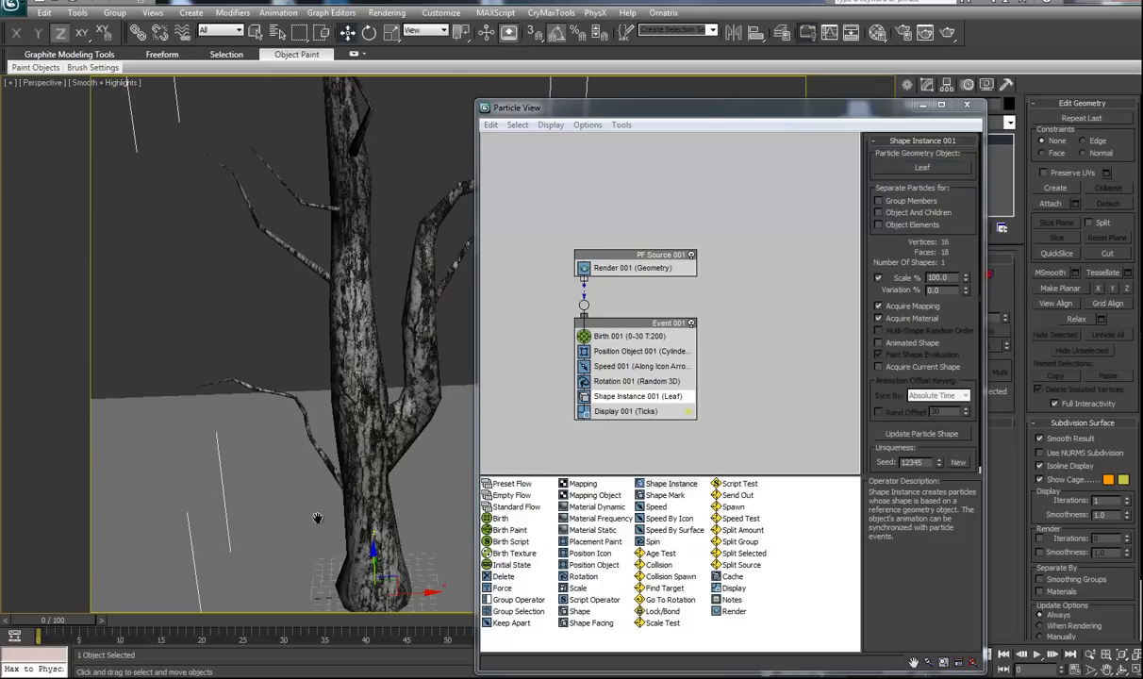
{"action": "left_click_drag", "start_coordinate": [562, 108], "coordinate": [813, 103]}
{"action": "scroll", "coordinate": [289, 399], "scroll_direction": "down", "scroll_amount": 3}
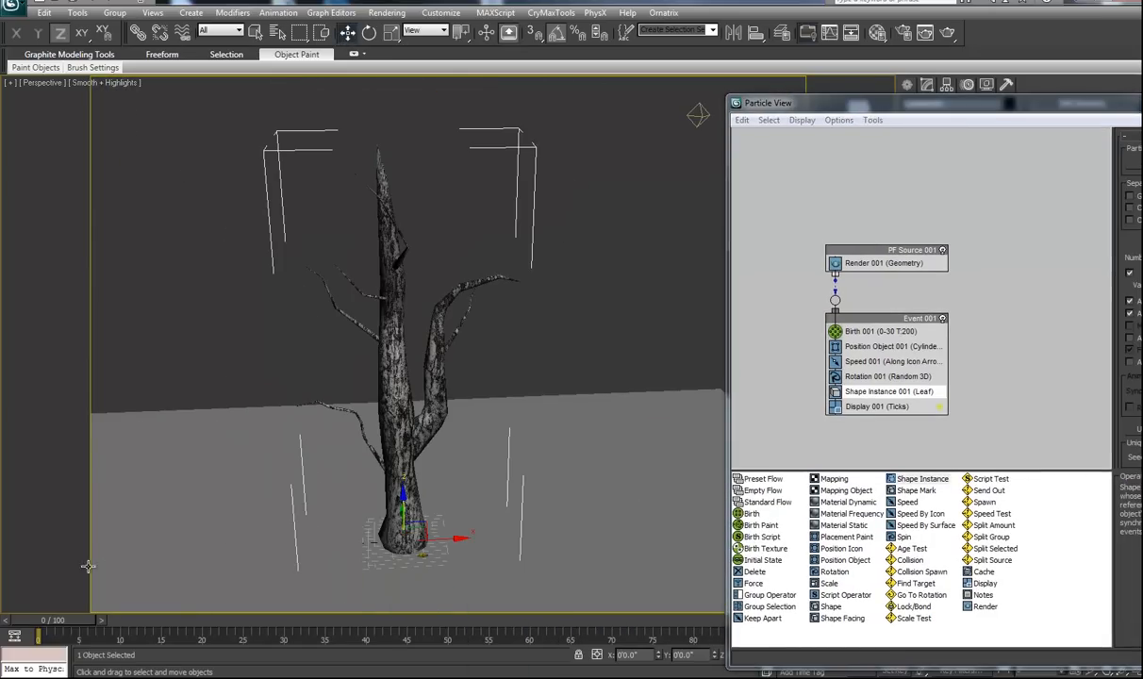
{"action": "left_click_drag", "start_coordinate": [64, 624], "coordinate": [38, 630]}
{"action": "key", "text": "w"}
{"action": "middle_click_drag", "start_coordinate": [453, 340], "coordinate": [388, 293], "text": "alt"}
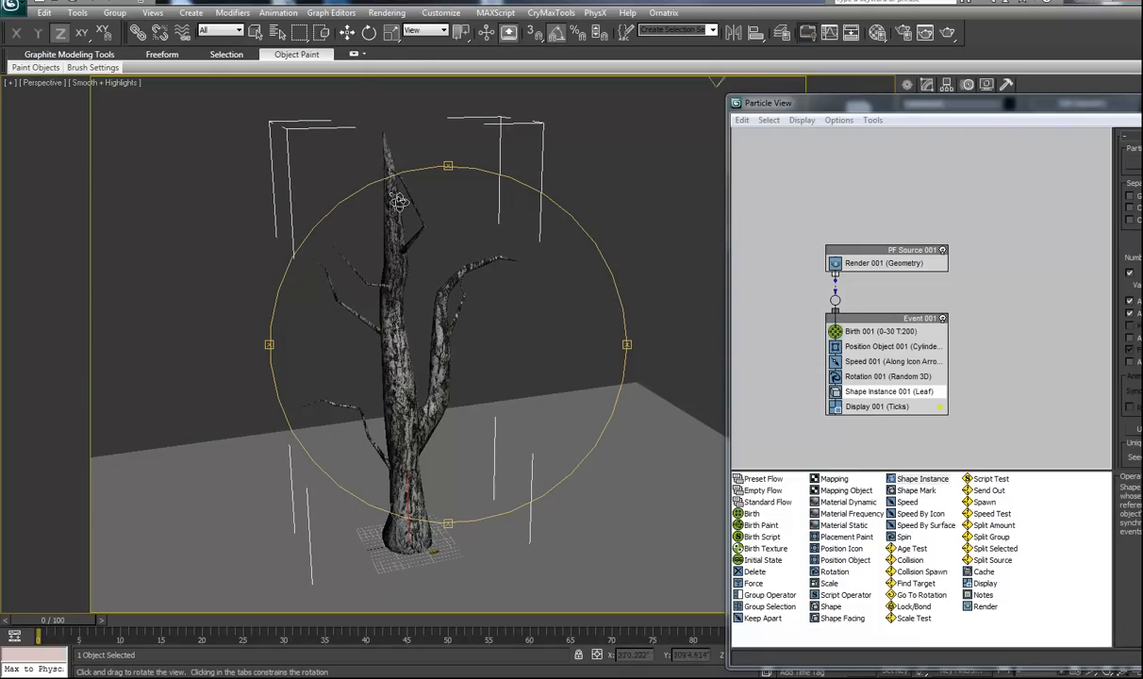
{"action": "left_click", "coordinate": [347, 32]}
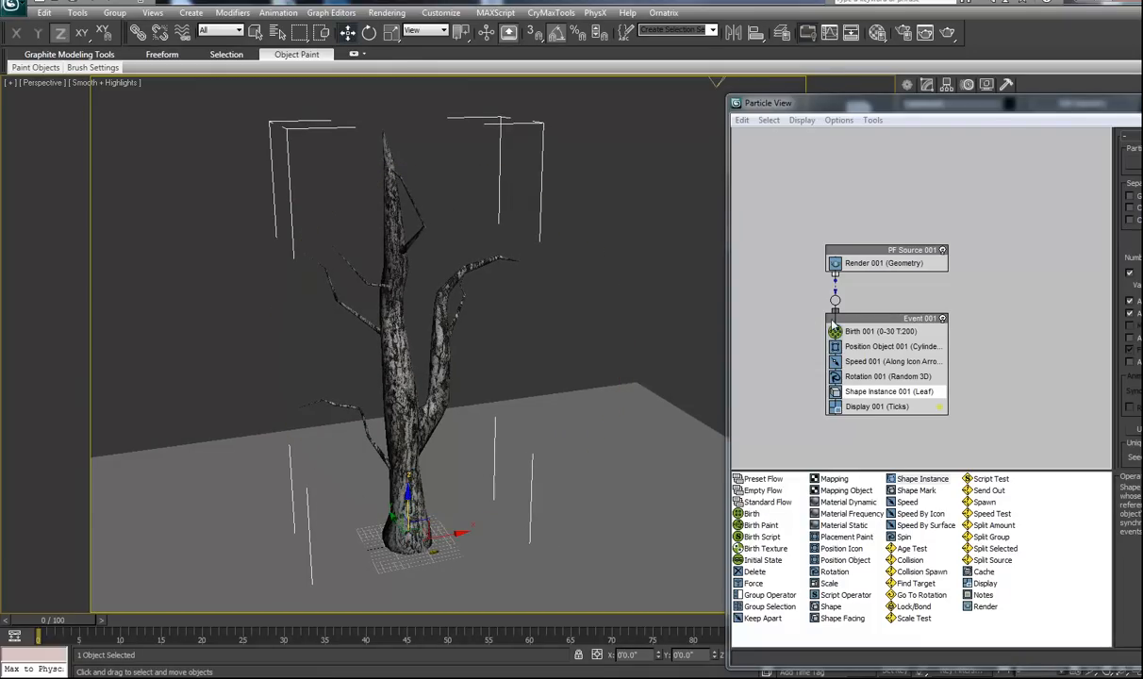
Set the Birth 001 operator's emit start to -100 and emit stop to 0, and check the particles on the tree.
{"action": "left_click", "coordinate": [852, 331]}
{"action": "left_click_drag", "start_coordinate": [952, 106], "coordinate": [692, 124]}
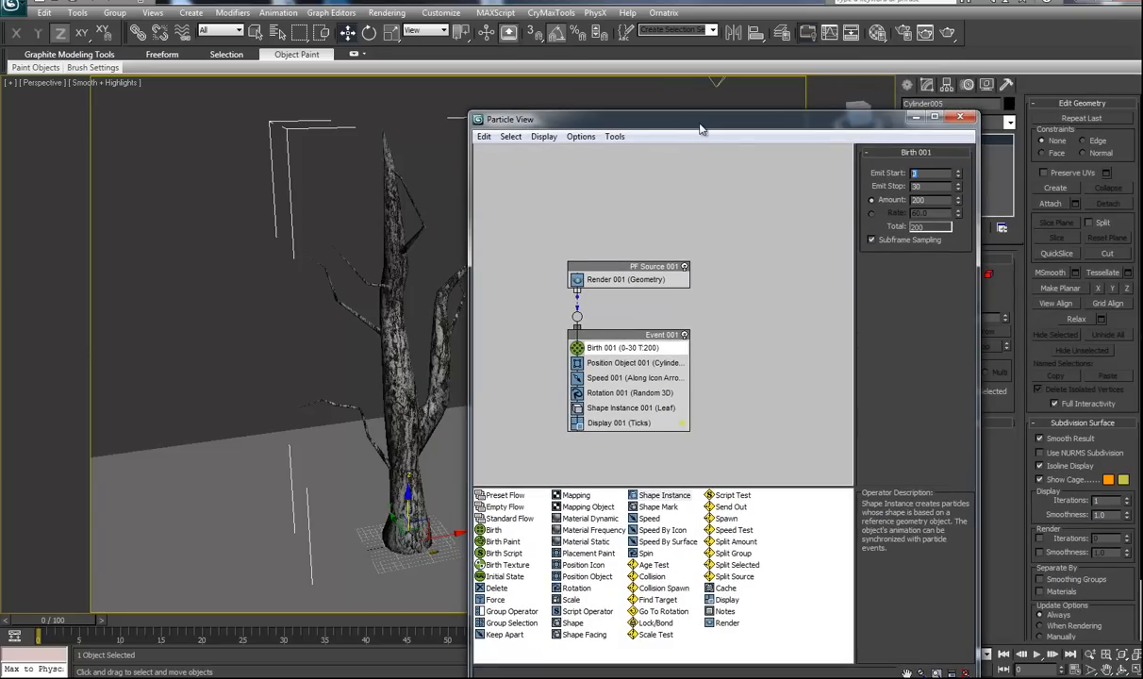
{"action": "key", "text": "Return"}
{"action": "left_click_drag", "start_coordinate": [49, 624], "coordinate": [19, 552]}
{"action": "key", "text": "w"}
{"action": "left_click_drag", "start_coordinate": [594, 125], "coordinate": [755, 138]}
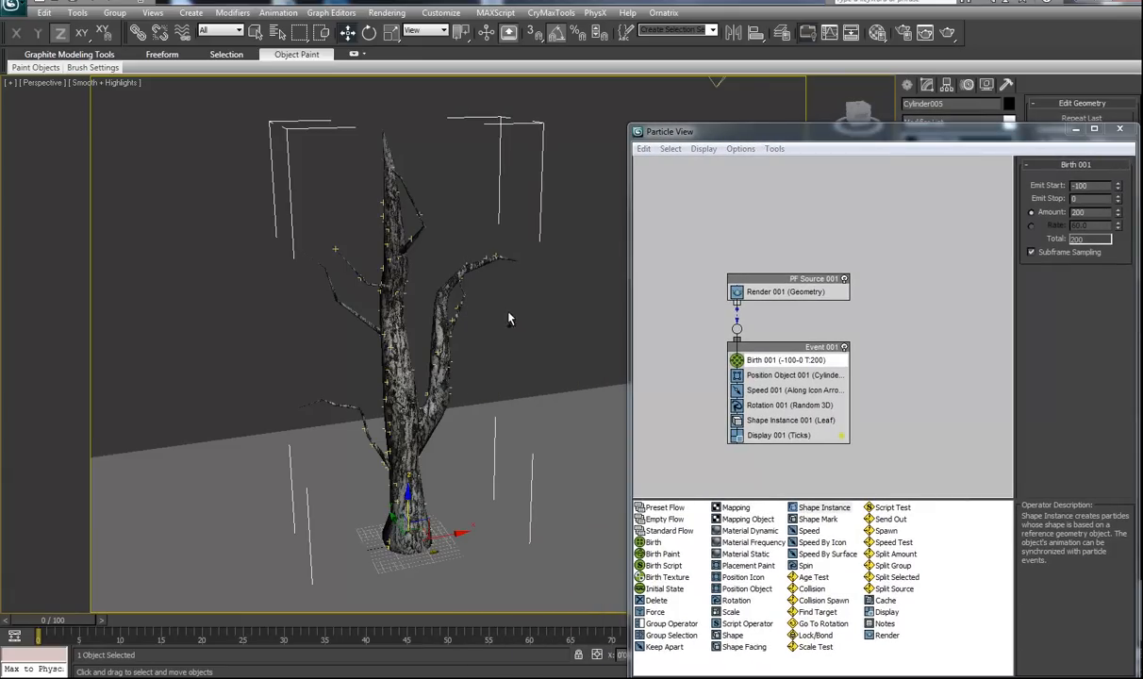
{"action": "key", "text": "ctrl+r"}
{"action": "left_click_drag", "start_coordinate": [485, 319], "coordinate": [387, 294]}
{"action": "middle_click_drag", "start_coordinate": [327, 267], "coordinate": [415, 336]}
{"action": "scroll", "coordinate": [395, 328], "scroll_direction": "up", "scroll_amount": 3}
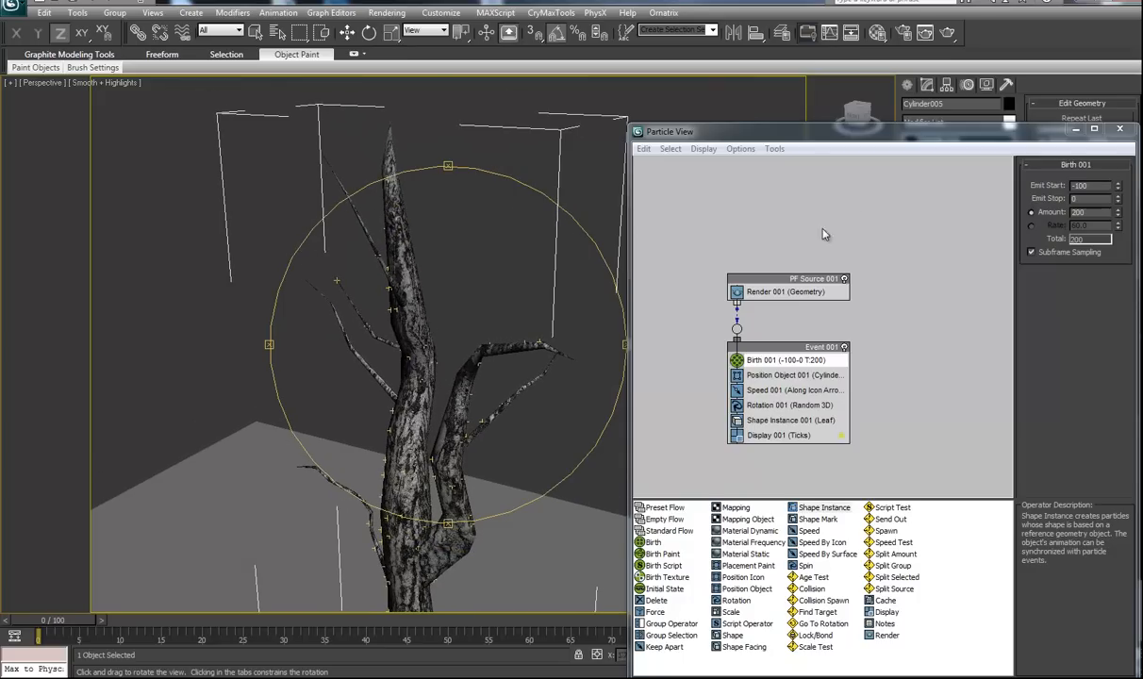
In the tree mesh's polygon selection, deselect the lower bend of the thick side branch and keep the other branch polygons selected.
{"action": "left_click_drag", "start_coordinate": [889, 136], "coordinate": [774, 83]}
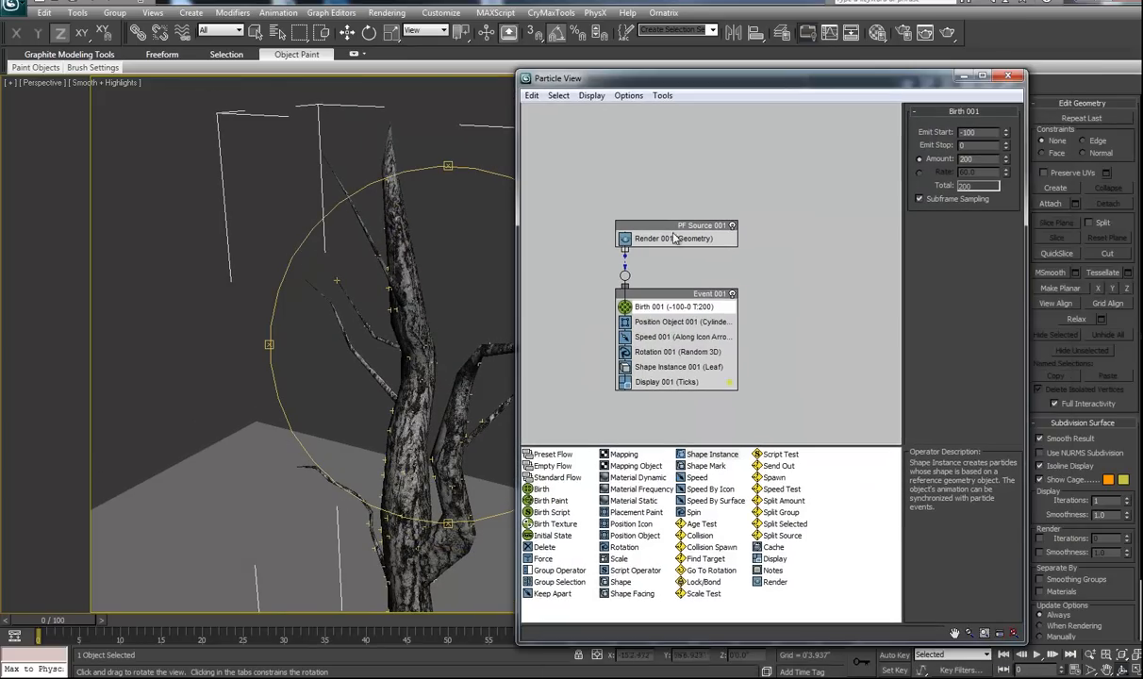
{"action": "left_click", "coordinate": [658, 324]}
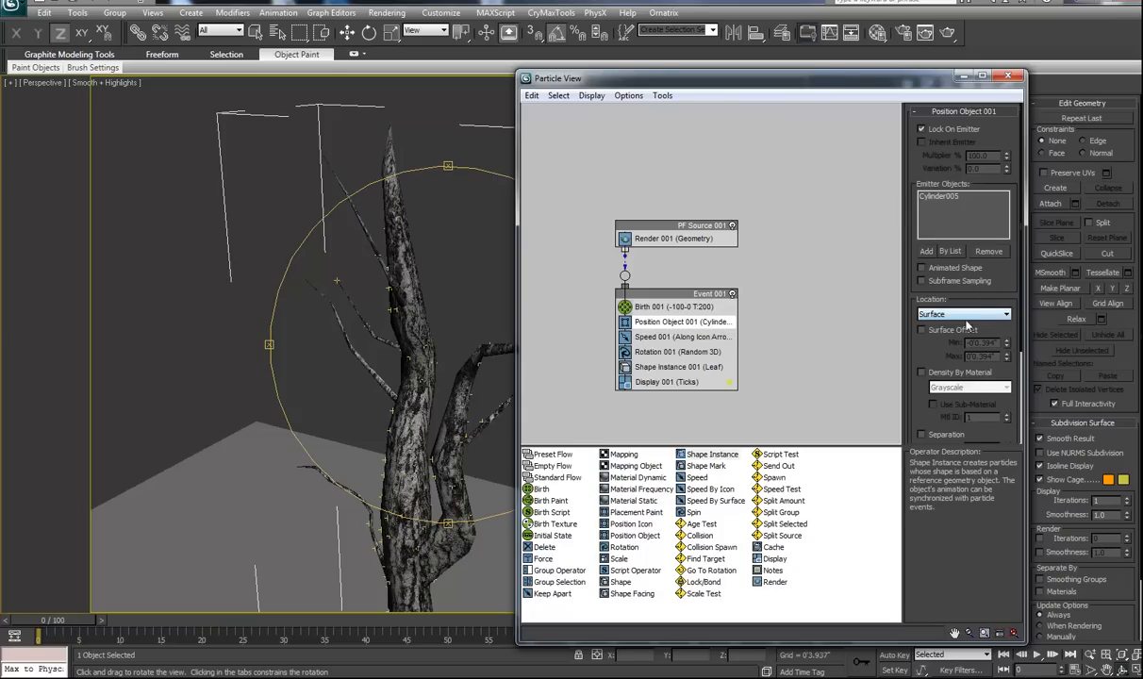
{"action": "left_click_drag", "start_coordinate": [804, 81], "coordinate": [881, 390]}
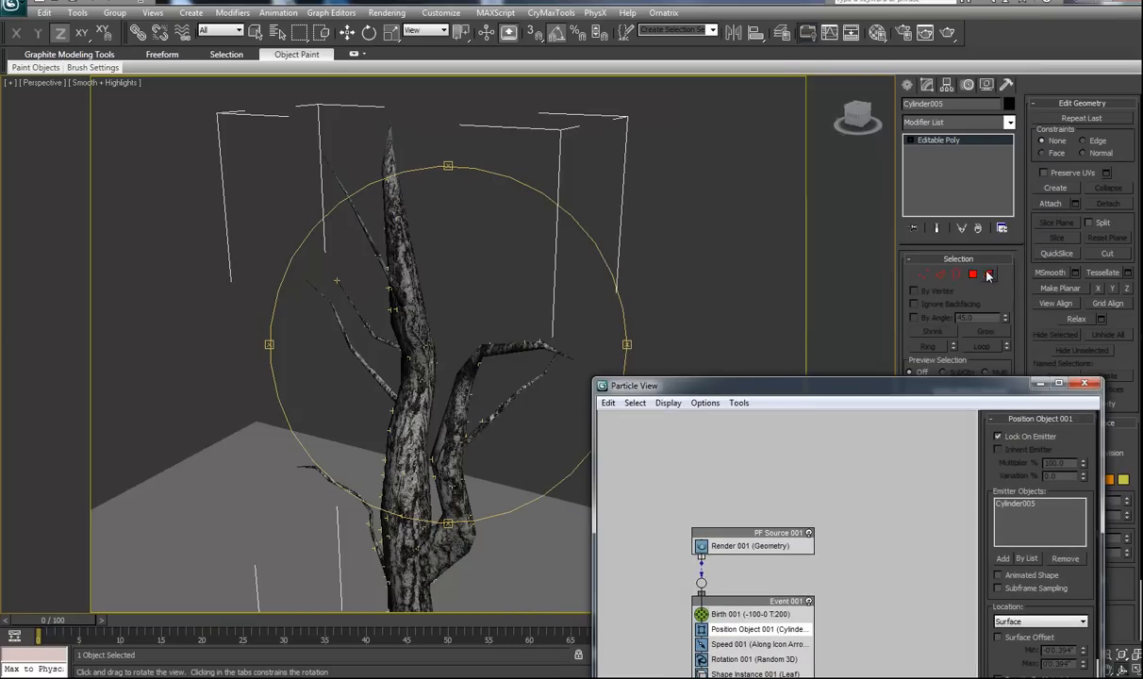
{"action": "left_click", "coordinate": [988, 275]}
{"action": "middle_click_drag", "start_coordinate": [528, 259], "coordinate": [549, 222]}
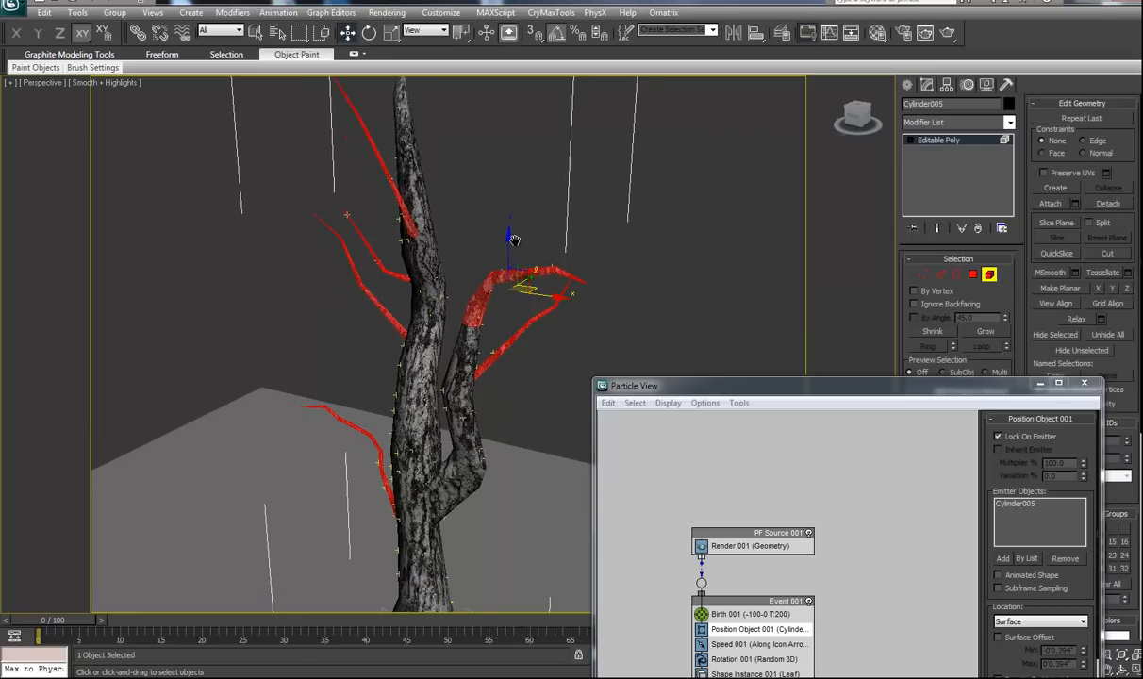
{"action": "scroll", "coordinate": [528, 281], "scroll_direction": "up", "scroll_amount": 3}
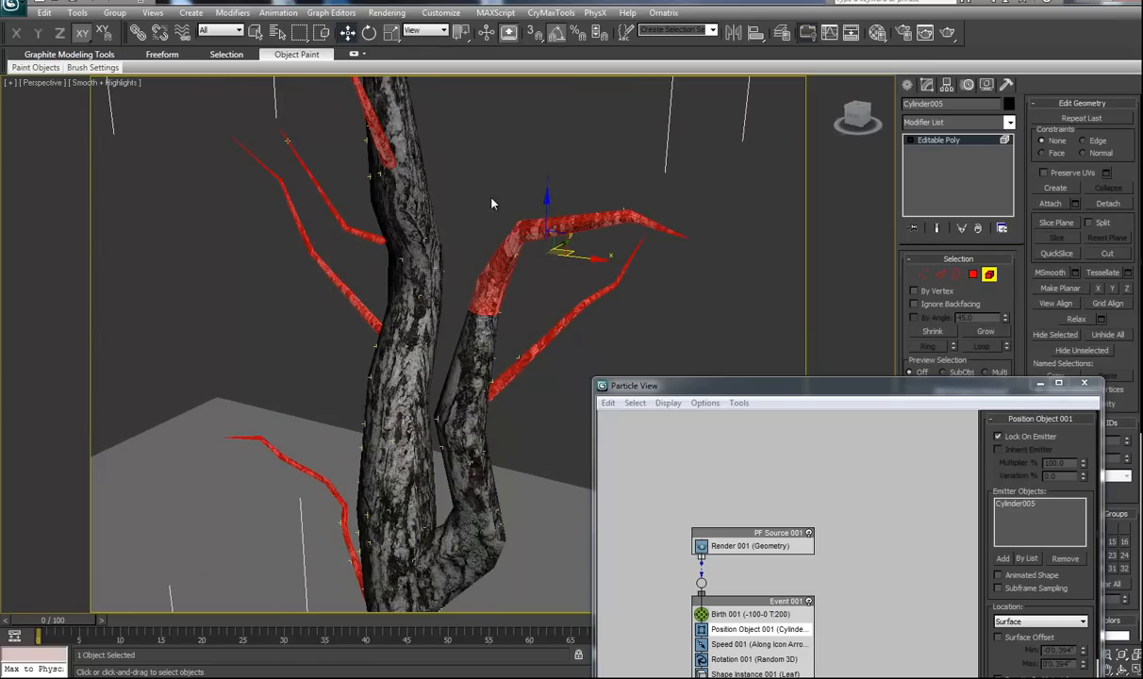
{"action": "middle_click_drag", "start_coordinate": [295, 232], "coordinate": [335, 319]}
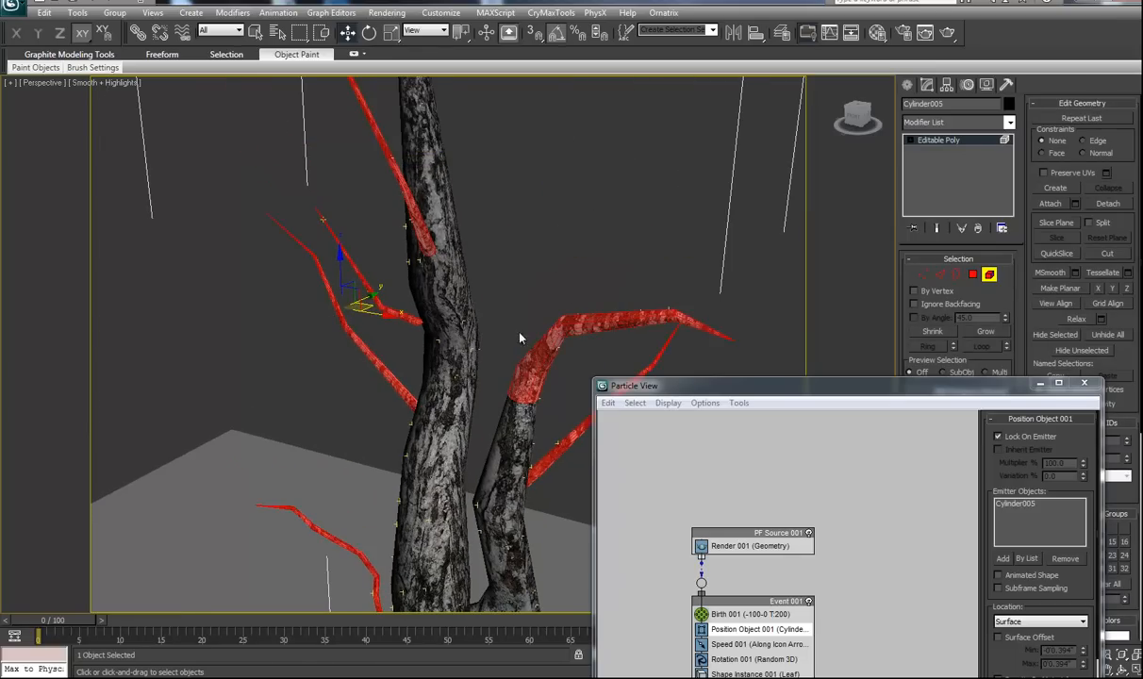
{"action": "left_click_drag", "start_coordinate": [499, 363], "coordinate": [558, 422], "text": "alt"}
{"action": "key", "text": "ctrl+z"}
{"action": "left_click", "coordinate": [971, 274]}
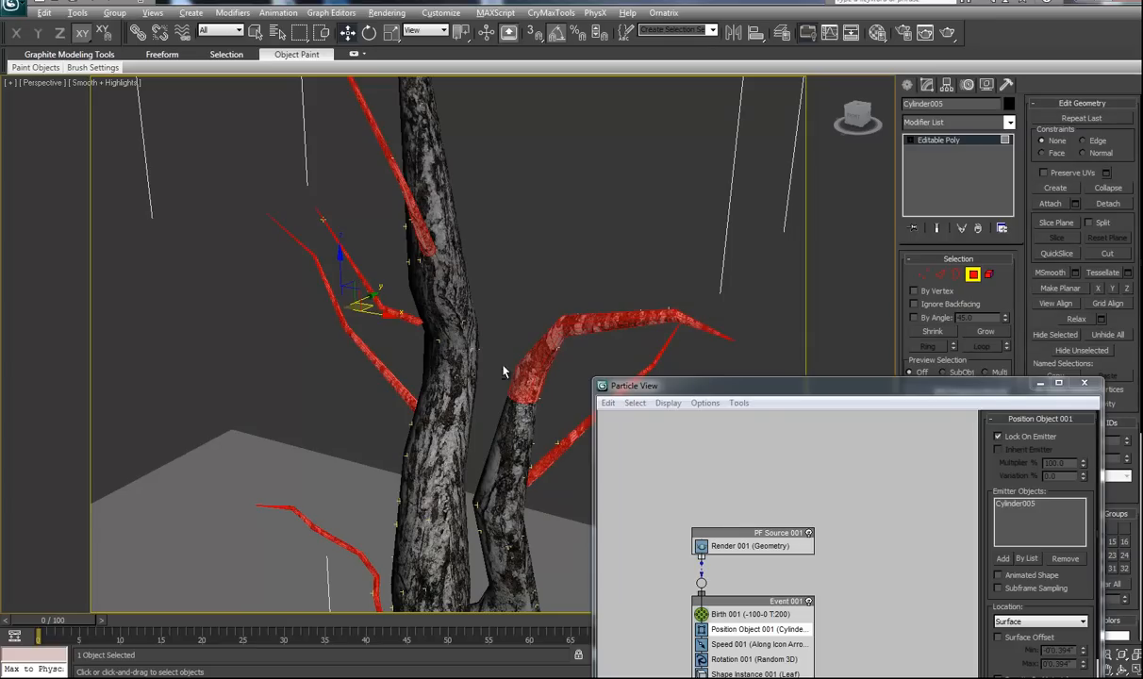
{"action": "left_click_drag", "start_coordinate": [550, 375], "coordinate": [536, 369]}
Set the Position Object 001 location to Selected Faces and leave the tree mesh's polygon sub-object mode.
{"action": "left_click_drag", "start_coordinate": [705, 390], "coordinate": [599, 196]}
{"action": "left_click_drag", "start_coordinate": [744, 195], "coordinate": [668, 118]}
{"action": "left_click", "coordinate": [856, 350]}
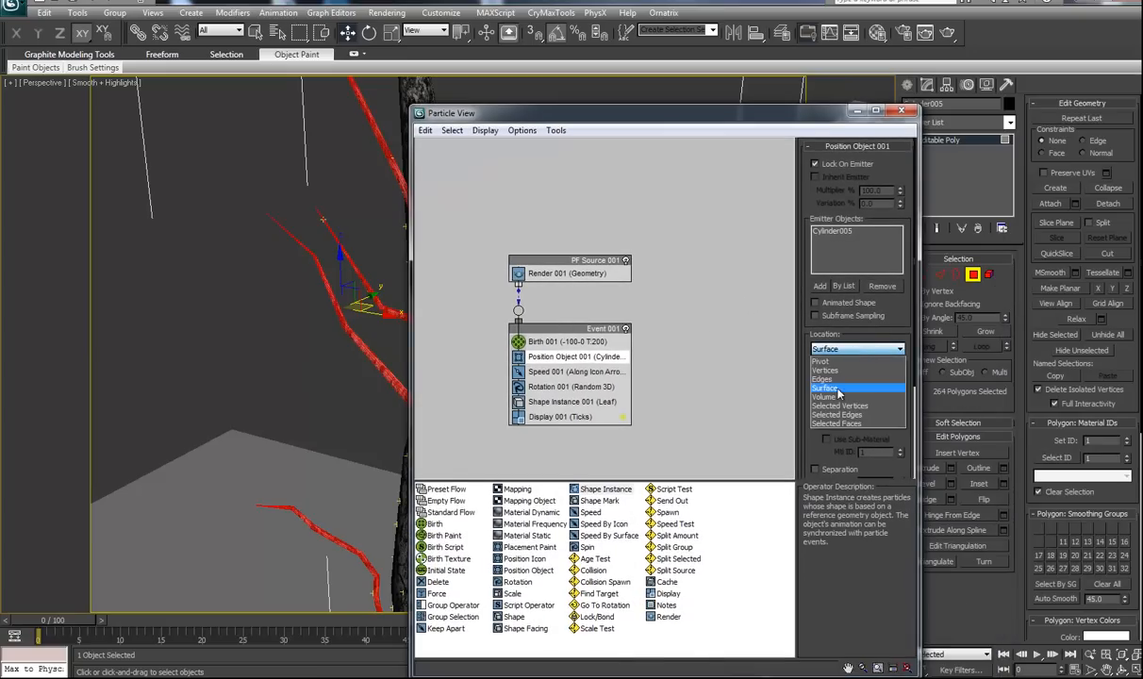
{"action": "left_click", "coordinate": [872, 426]}
{"action": "left_click_drag", "start_coordinate": [648, 120], "coordinate": [954, 226]}
{"action": "scroll", "coordinate": [541, 307], "scroll_direction": "up", "scroll_amount": 2}
{"action": "scroll", "coordinate": [541, 308], "scroll_direction": "up", "scroll_amount": 3}
{"action": "scroll", "coordinate": [528, 301], "scroll_direction": "down", "scroll_amount": 3}
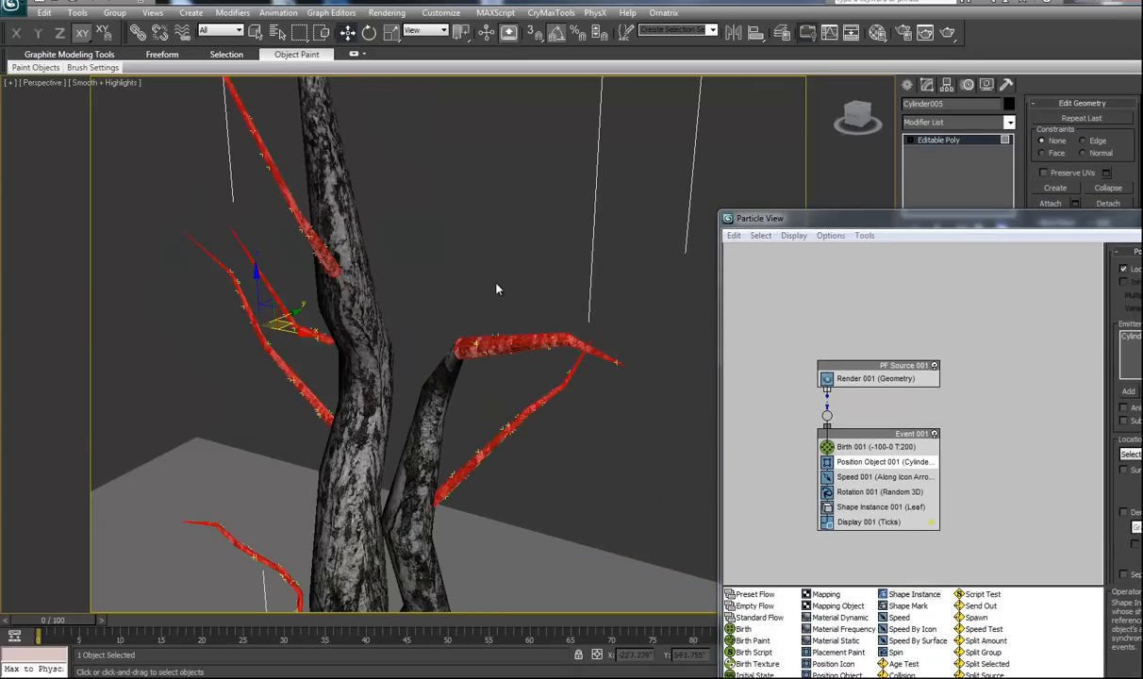
{"action": "left_click_drag", "start_coordinate": [862, 218], "coordinate": [786, 143]}
{"action": "left_click", "coordinate": [939, 141]}
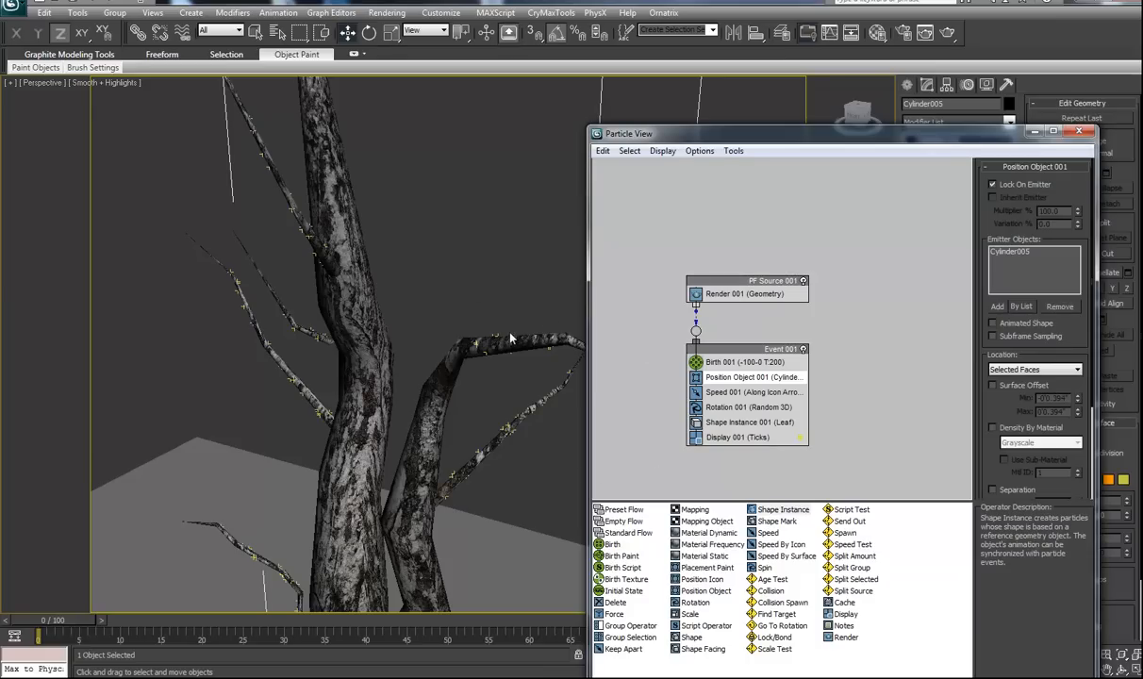
Set the Display 001 operator's type to Geometry and inspect the leaves on the branches up close and from a distance.
{"action": "left_click", "coordinate": [731, 423]}
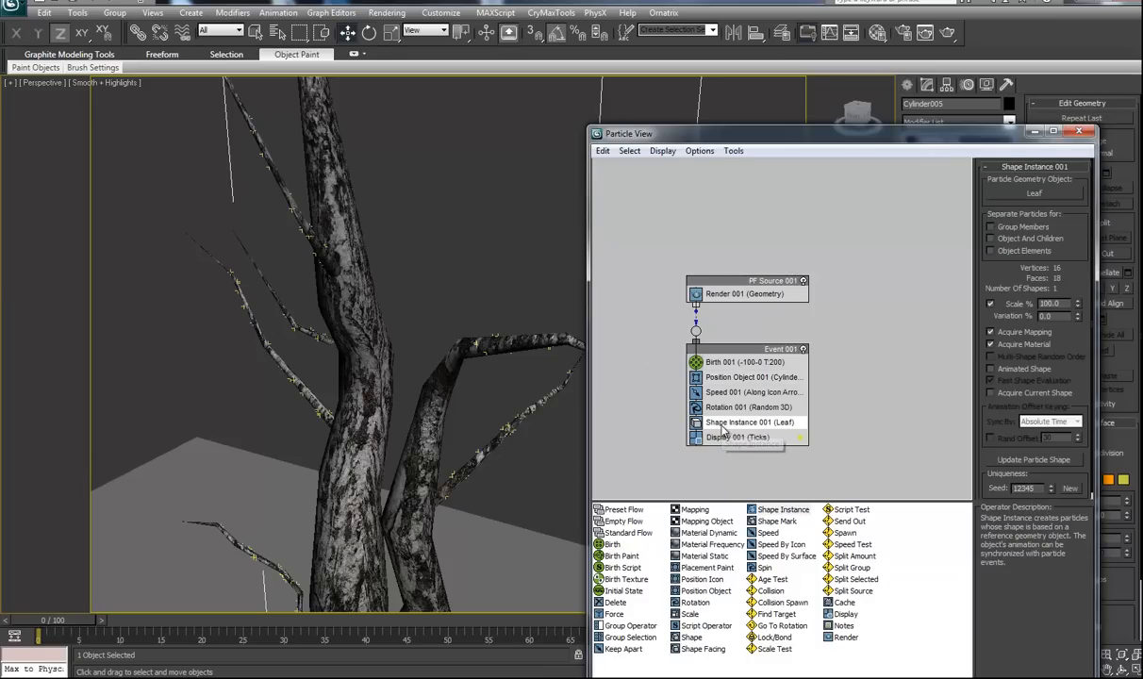
{"action": "left_click_drag", "start_coordinate": [852, 141], "coordinate": [707, 103]}
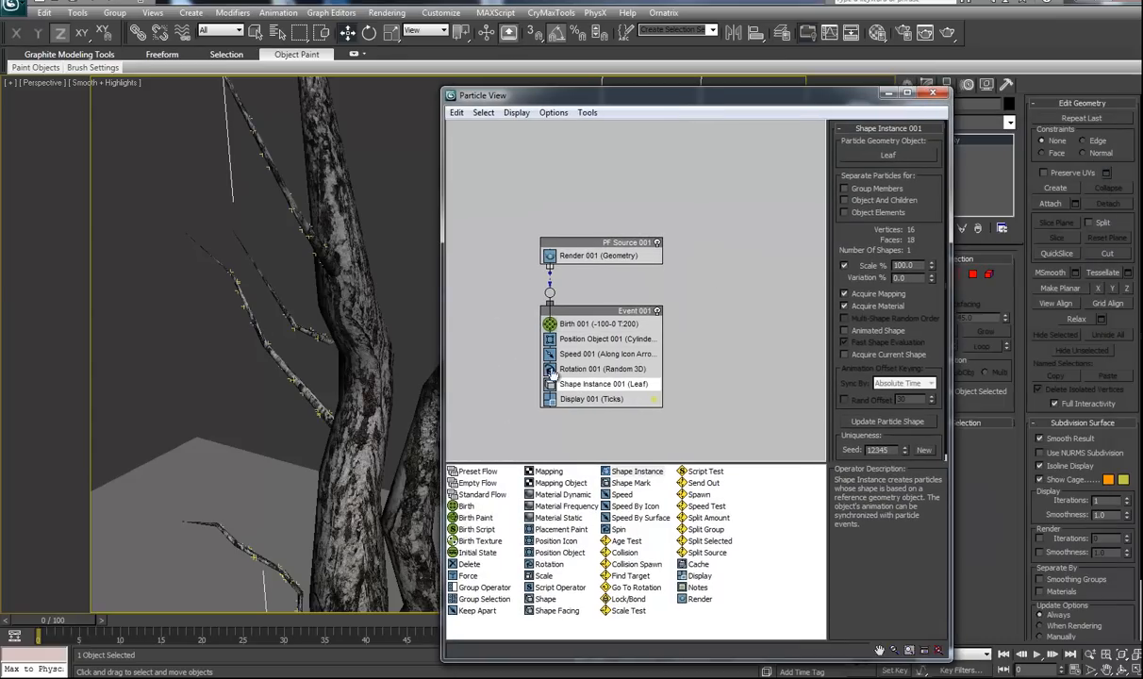
{"action": "left_click", "coordinate": [609, 400]}
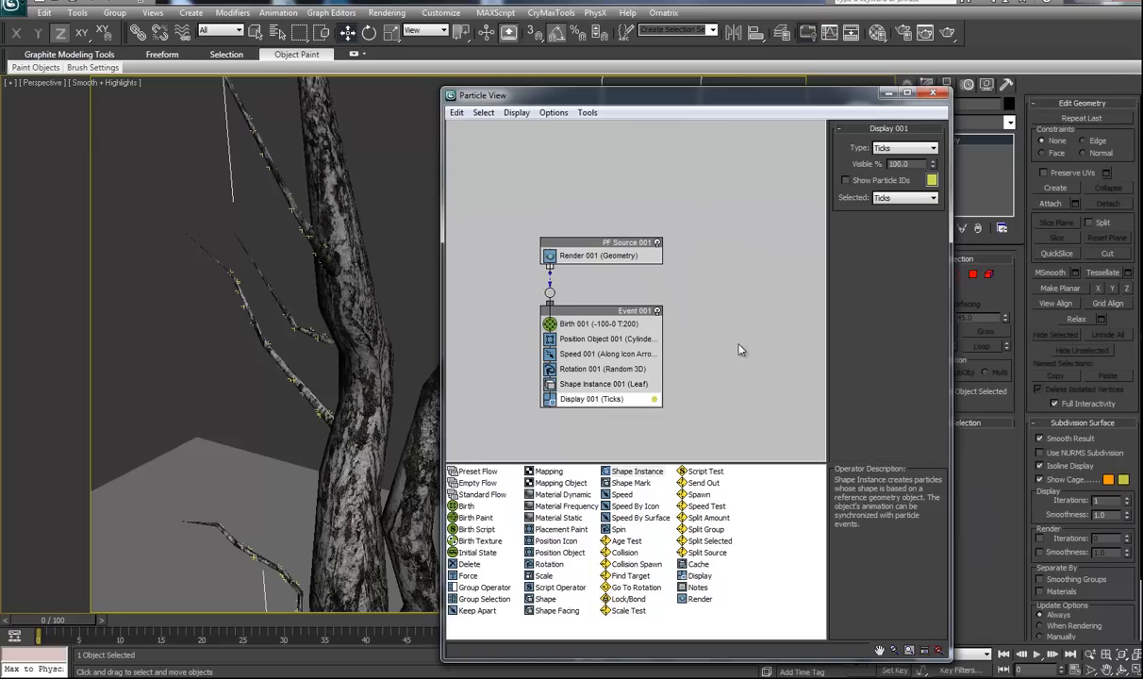
{"action": "left_click", "coordinate": [910, 148]}
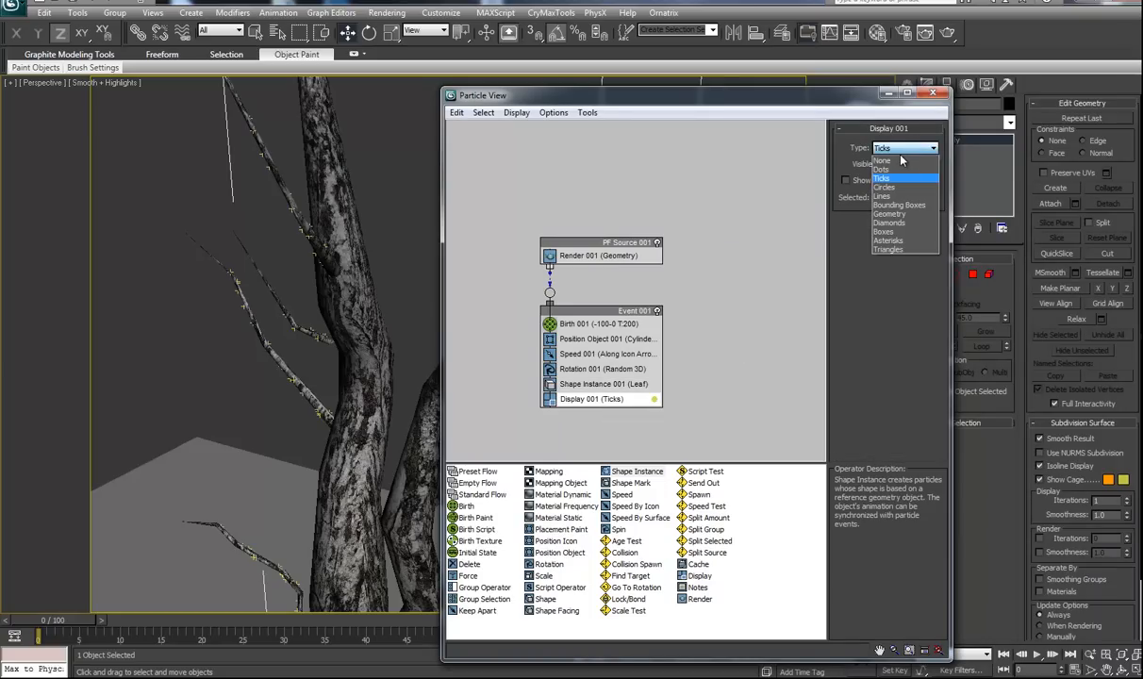
{"action": "left_click", "coordinate": [907, 214]}
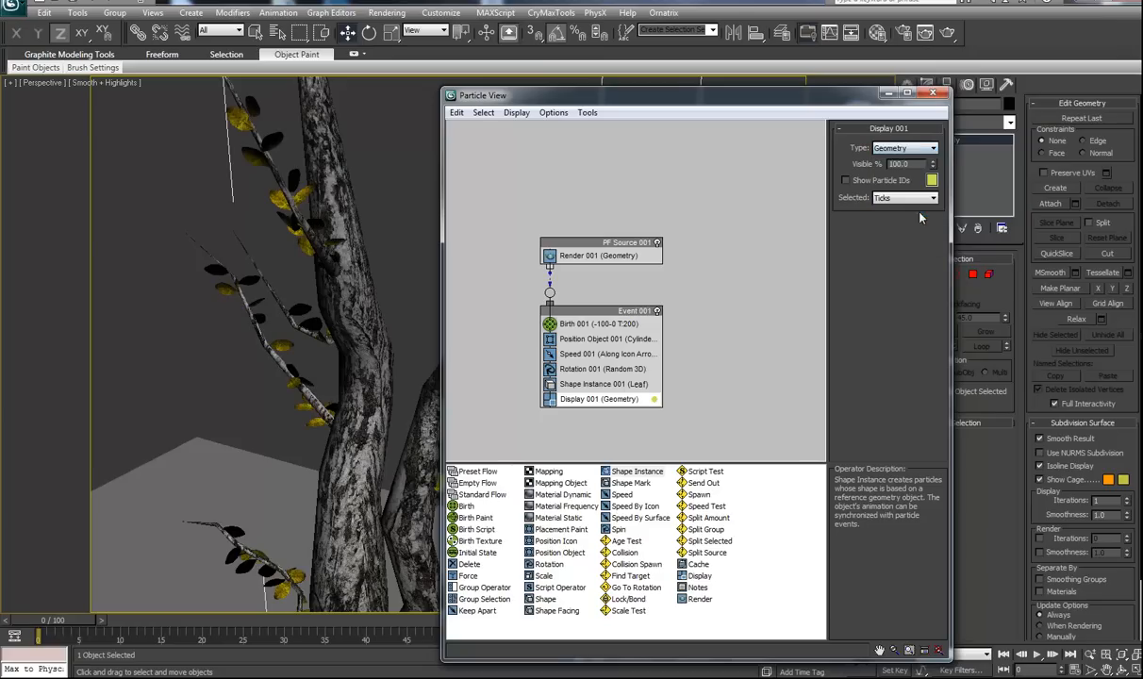
{"action": "left_click", "coordinate": [321, 277]}
{"action": "middle_click_drag", "start_coordinate": [351, 331], "coordinate": [268, 368], "text": "alt"}
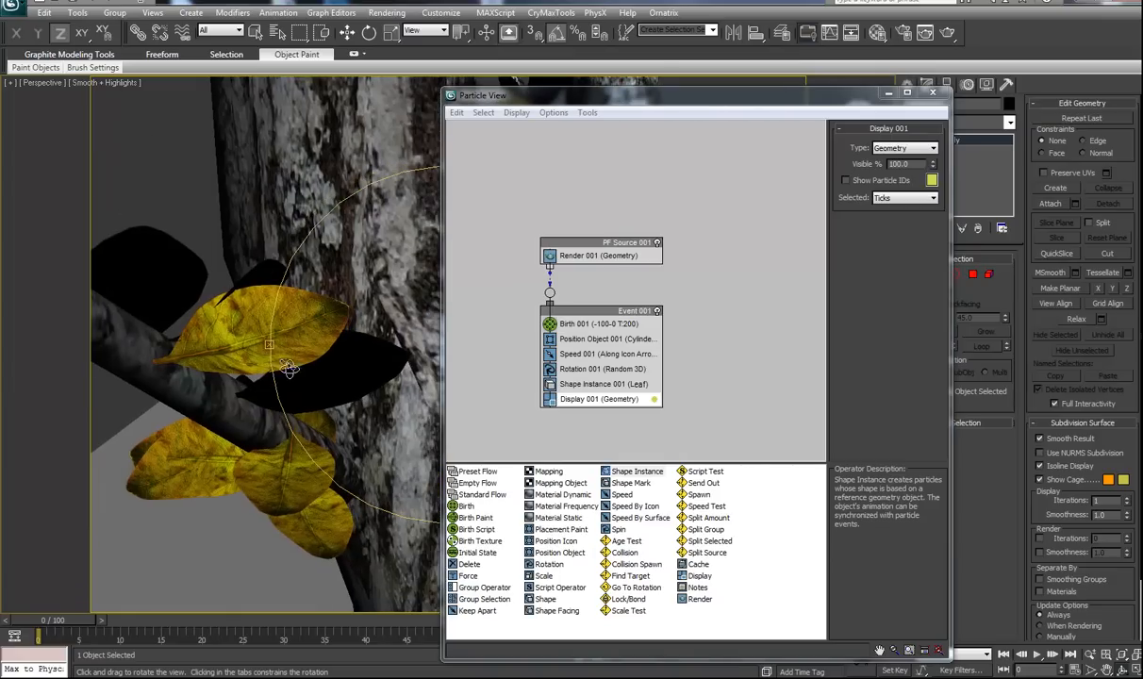
{"action": "middle_click_drag", "start_coordinate": [325, 333], "coordinate": [407, 275], "text": "alt"}
{"action": "left_click_drag", "start_coordinate": [566, 98], "coordinate": [758, 107]}
{"action": "middle_click_drag", "start_coordinate": [492, 294], "coordinate": [368, 267], "text": "alt"}
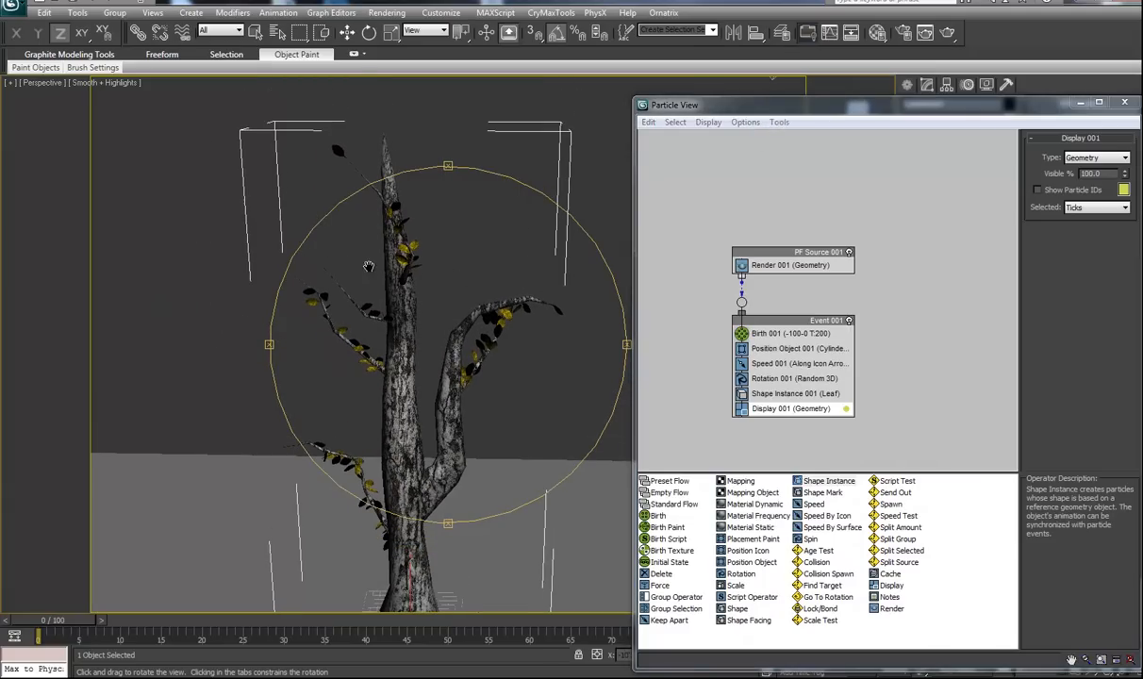
{"action": "left_click", "coordinate": [347, 32]}
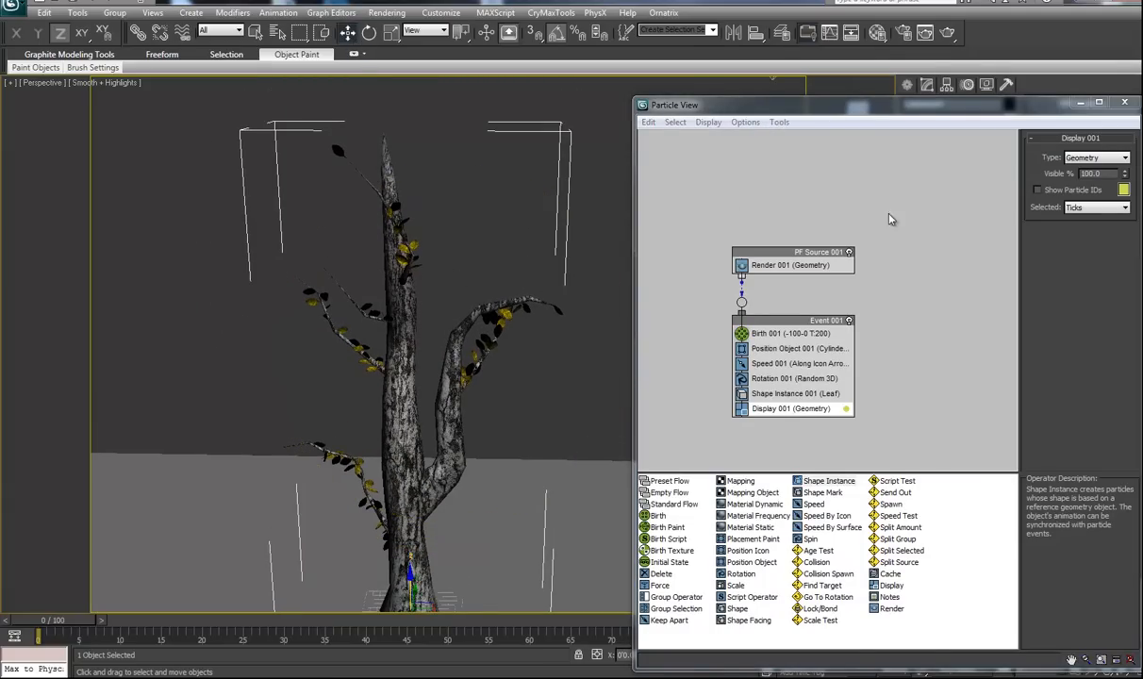
Try a Birth 001 amount of 1000 particles, and reduce the amount to 150.
{"action": "left_click", "coordinate": [760, 333]}
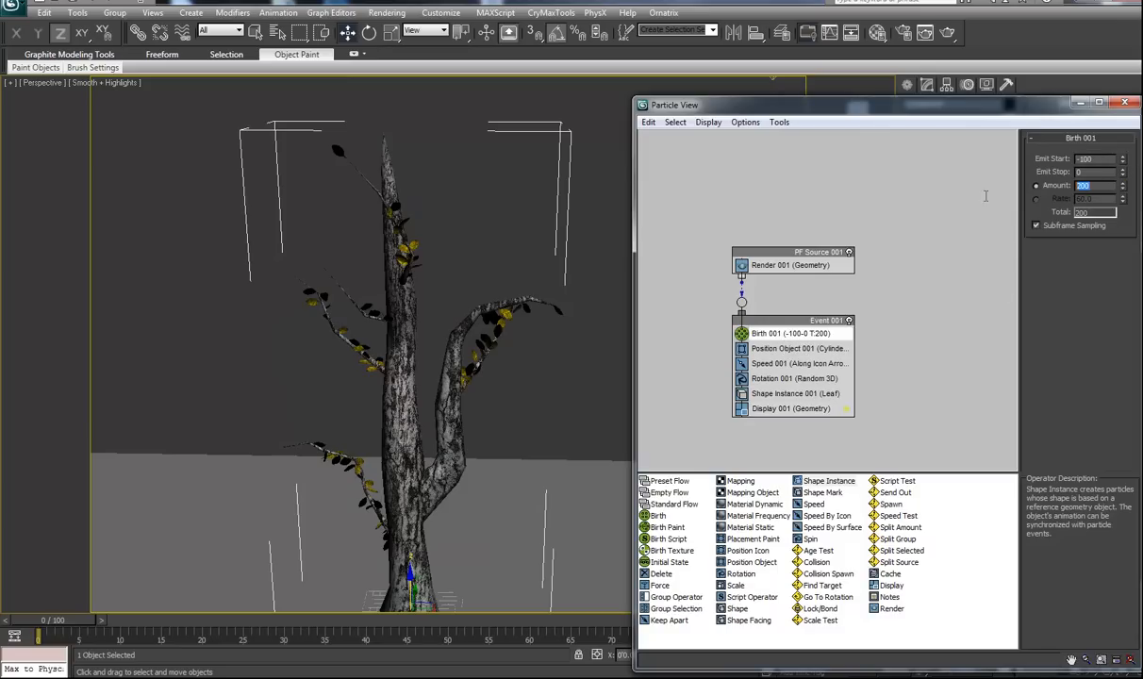
{"action": "type", "text": "100"}
{"action": "key", "text": "Return"}
{"action": "type", "text": "200"}
{"action": "key", "text": "Return"}
{"action": "type", "text": "1000"}
{"action": "key", "text": "Return"}
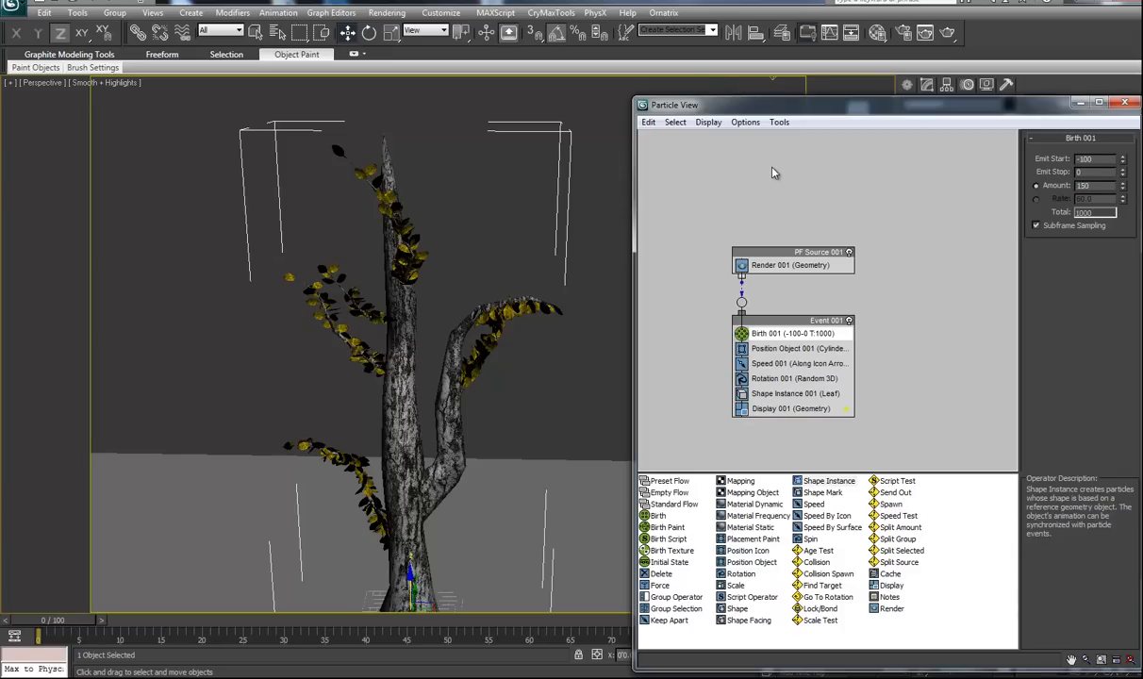
{"action": "key", "text": "Return"}
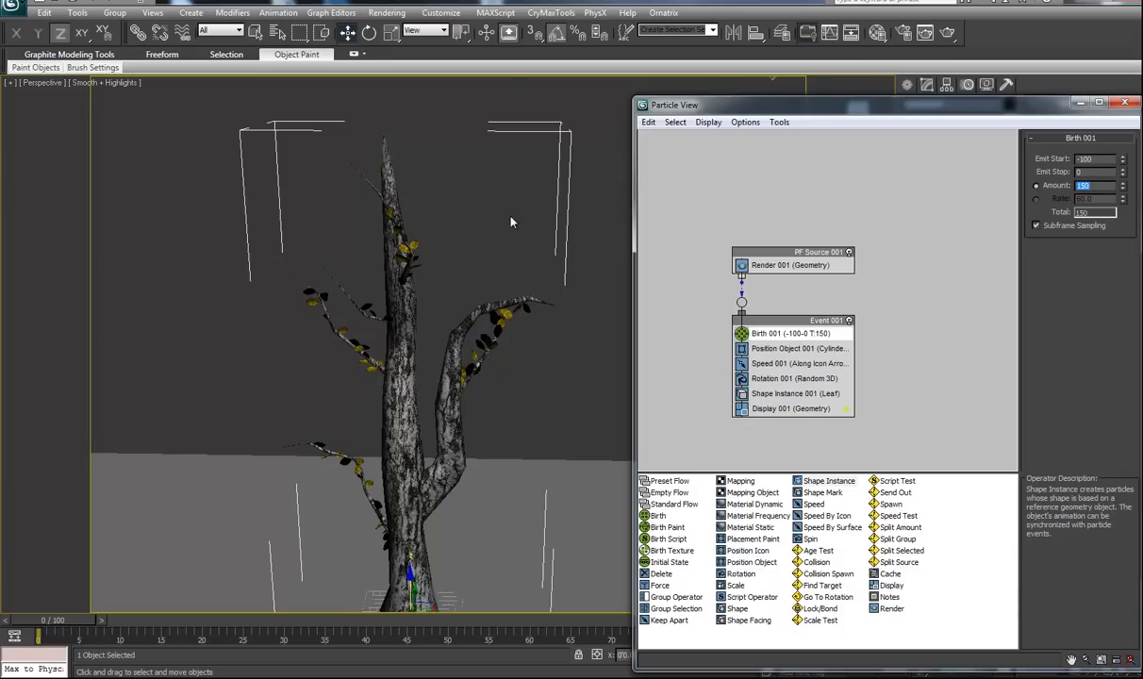
Set the Birth 001 amount to 100 particles and close Particle View.
{"action": "middle_click_drag", "start_coordinate": [429, 338], "coordinate": [352, 368], "text": "alt"}
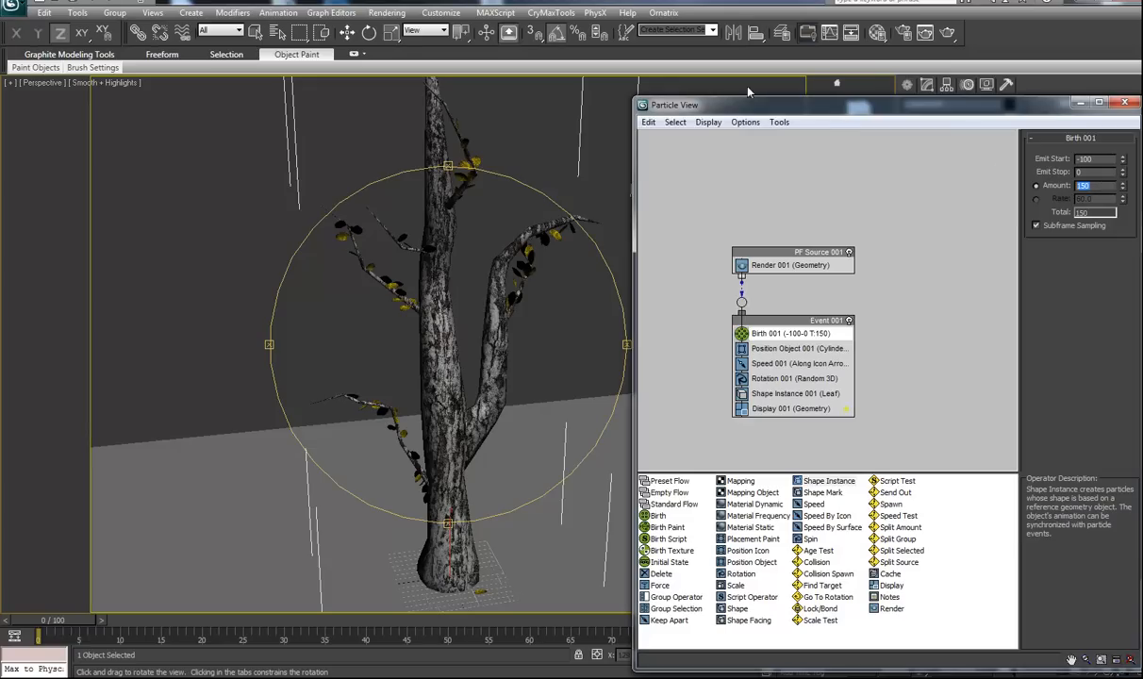
{"action": "type", "text": "100"}
{"action": "key", "text": "Return"}
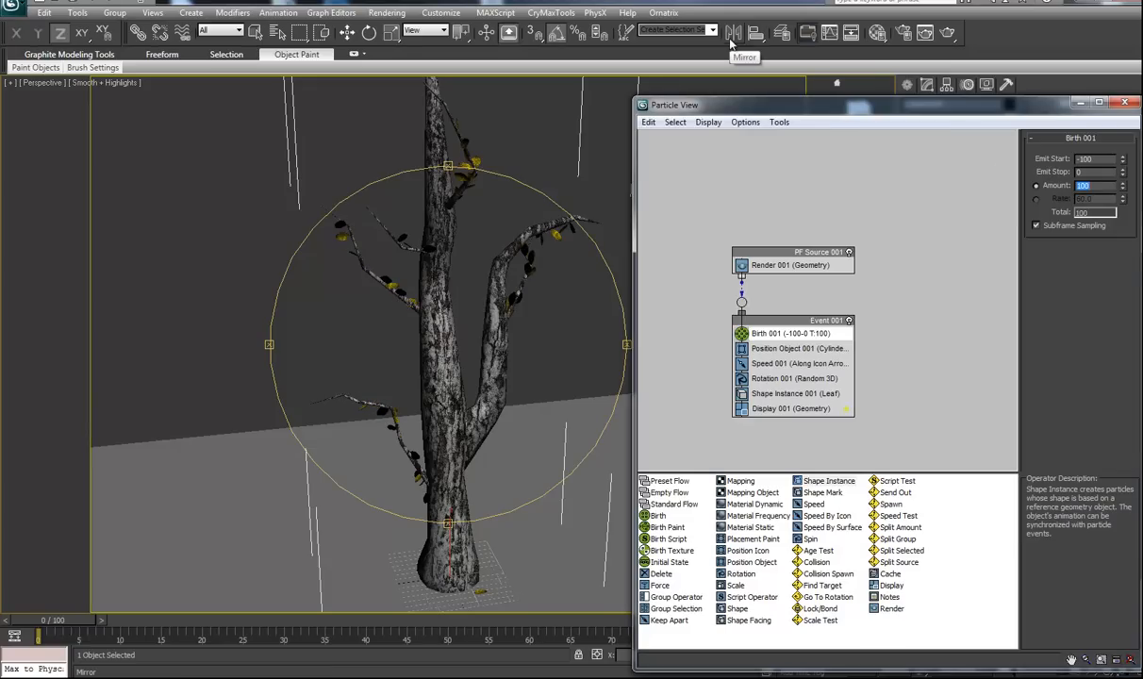
{"action": "left_click", "coordinate": [1124, 102]}
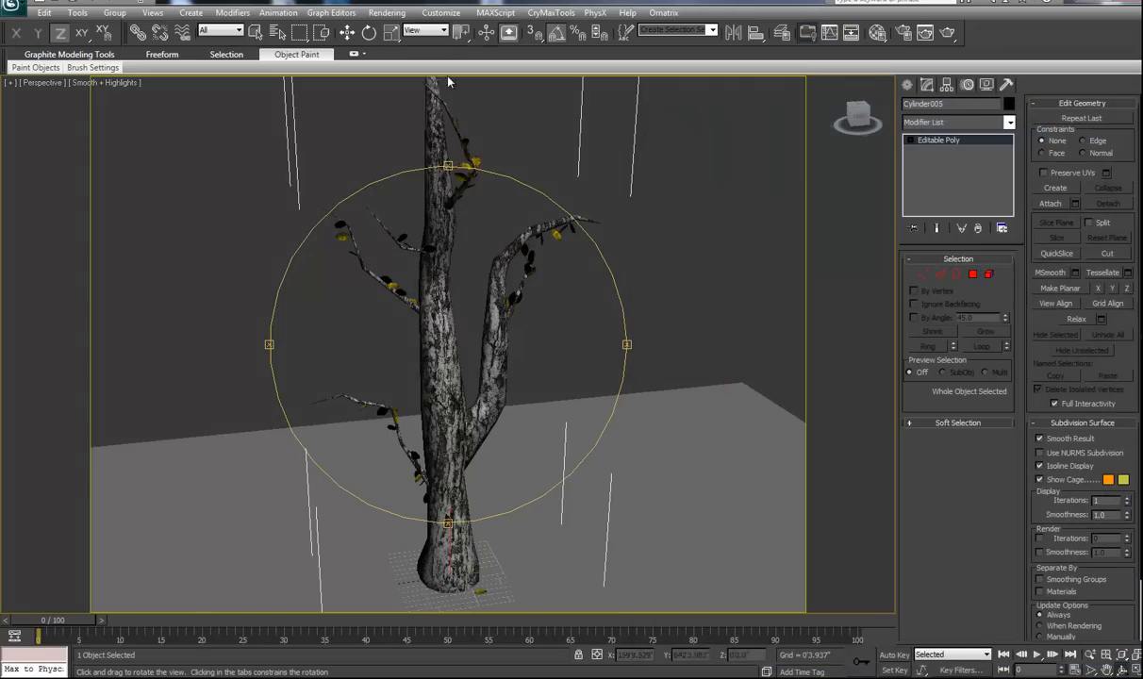
Deselect the tree mesh and examine the leaf placement along its branches up close from several angles.
{"action": "left_click", "coordinate": [347, 33]}
{"action": "left_click", "coordinate": [305, 321]}
{"action": "key", "text": "ctrl+r"}
{"action": "left_click_drag", "start_coordinate": [514, 344], "coordinate": [473, 289]}
{"action": "scroll", "coordinate": [455, 360], "scroll_direction": "up", "scroll_amount": 5}
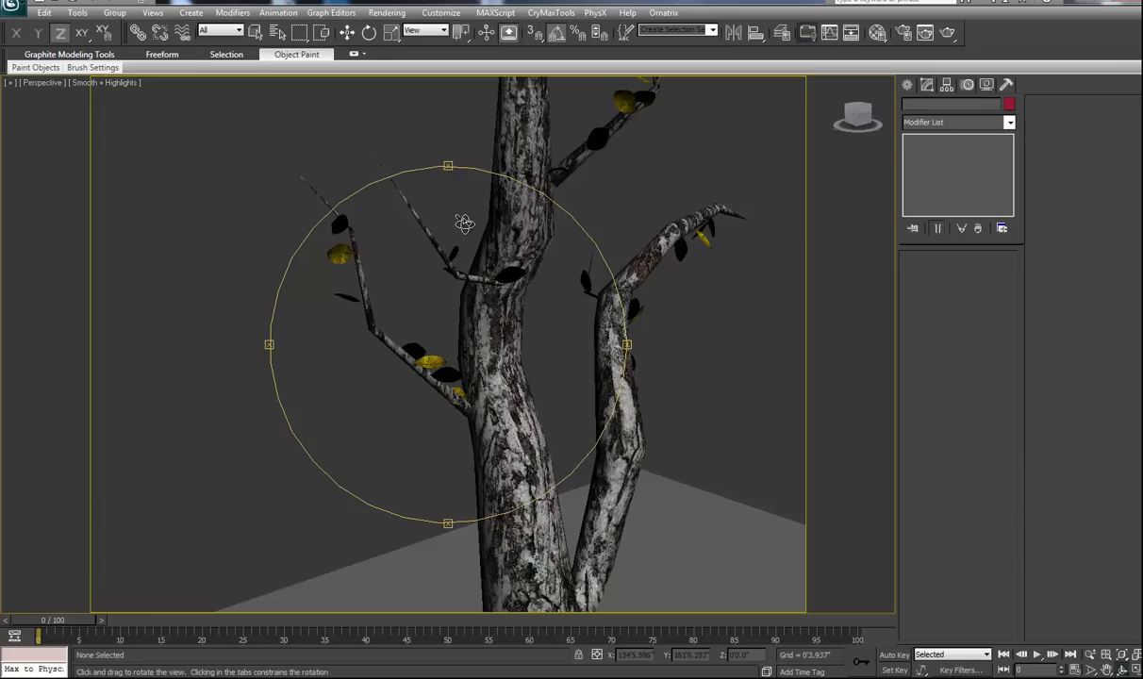
{"action": "mouse_move", "coordinate": [335, 300]}
{"action": "left_mouse_down"}
{"action": "mouse_move", "coordinate": [321, 311]}
{"action": "mouse_move", "coordinate": [375, 309]}
{"action": "mouse_move", "coordinate": [352, 316]}
{"action": "mouse_move", "coordinate": [324, 281]}
{"action": "left_mouse_up"}
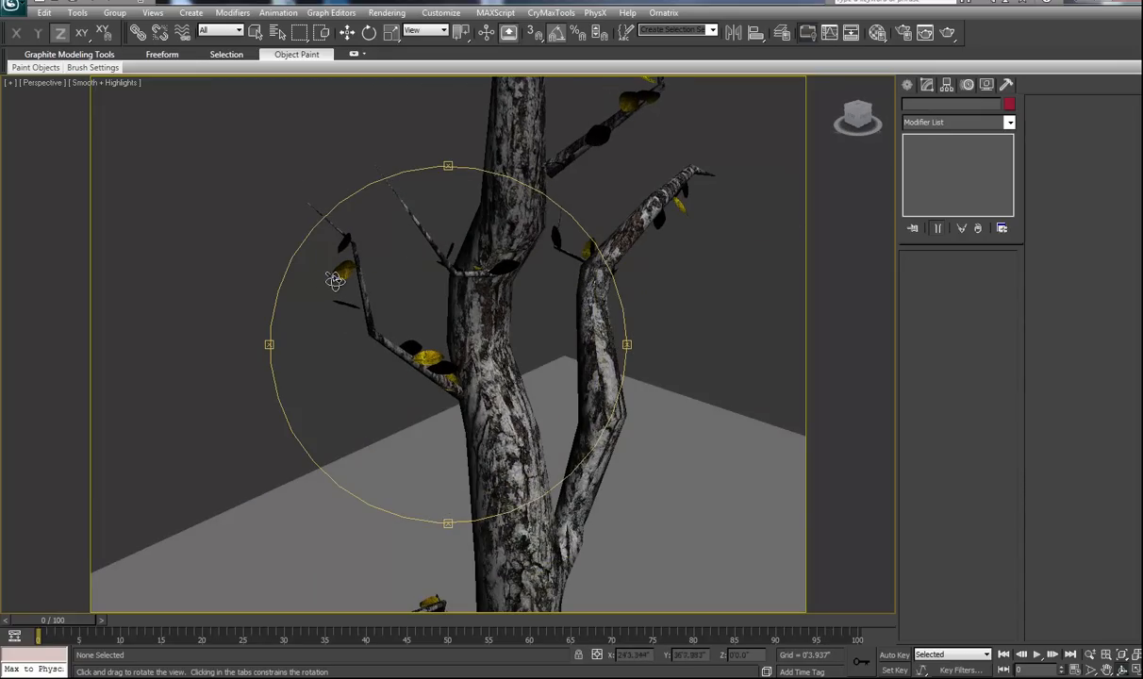
{"action": "left_click_drag", "start_coordinate": [460, 293], "coordinate": [440, 360]}
Frame the whole leafy tree in the Perspective view and render the current frame.
{"action": "scroll", "coordinate": [485, 307], "scroll_direction": "down", "scroll_amount": 5}
{"action": "left_click_drag", "start_coordinate": [485, 306], "coordinate": [425, 309]}
{"action": "middle_click_drag", "start_coordinate": [493, 310], "coordinate": [493, 332]}
{"action": "scroll", "coordinate": [493, 333], "scroll_direction": "up", "scroll_amount": 5}
{"action": "left_click_drag", "start_coordinate": [537, 333], "coordinate": [448, 290]}
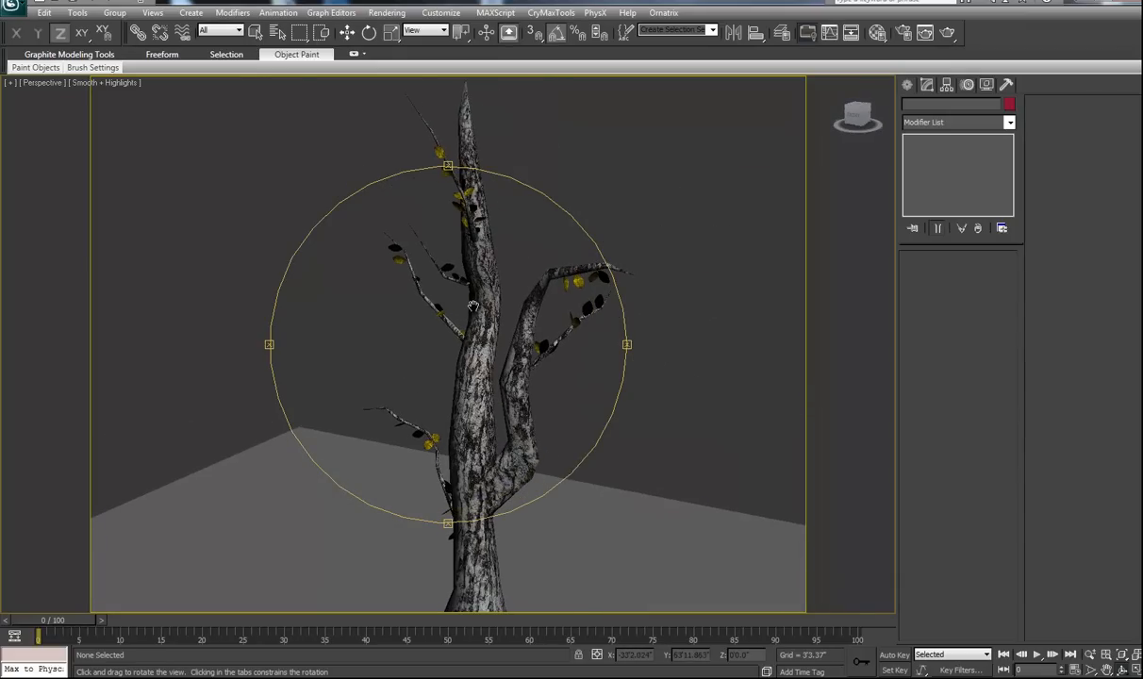
{"action": "left_click", "coordinate": [379, 14]}
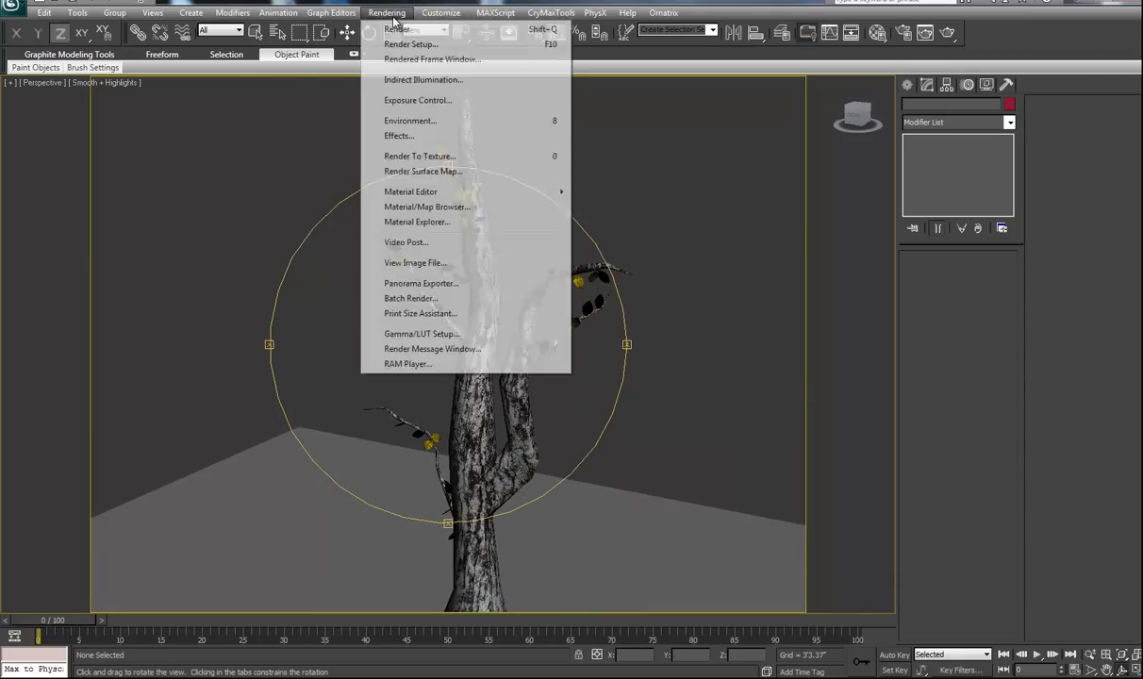
{"action": "left_click", "coordinate": [400, 33]}
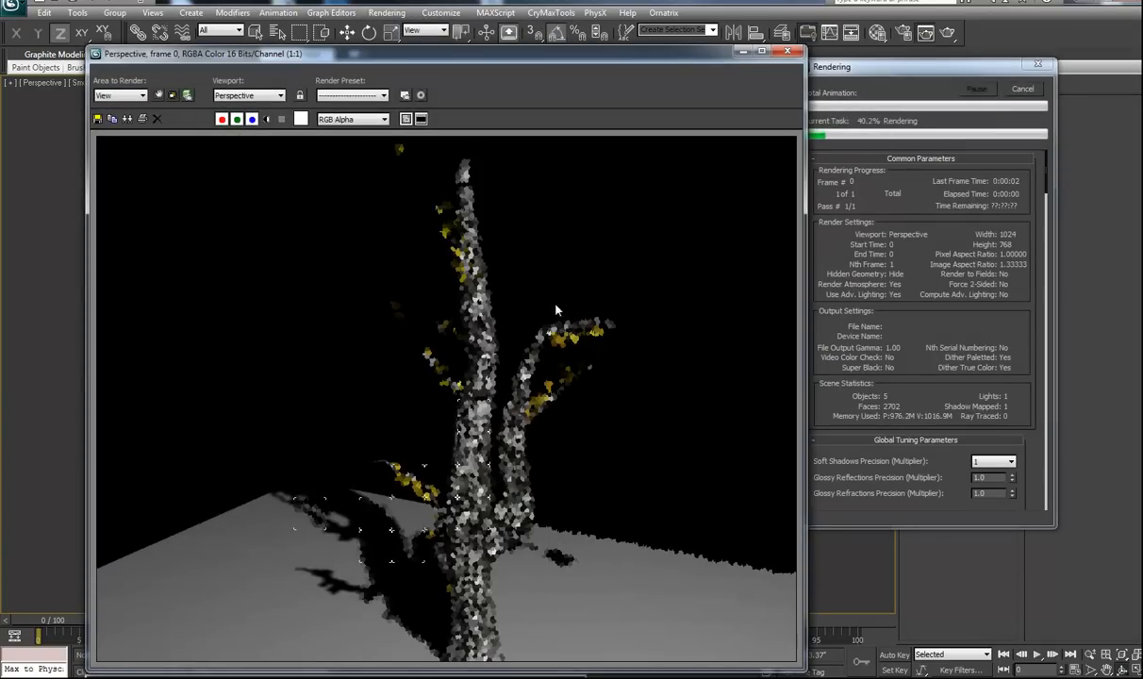